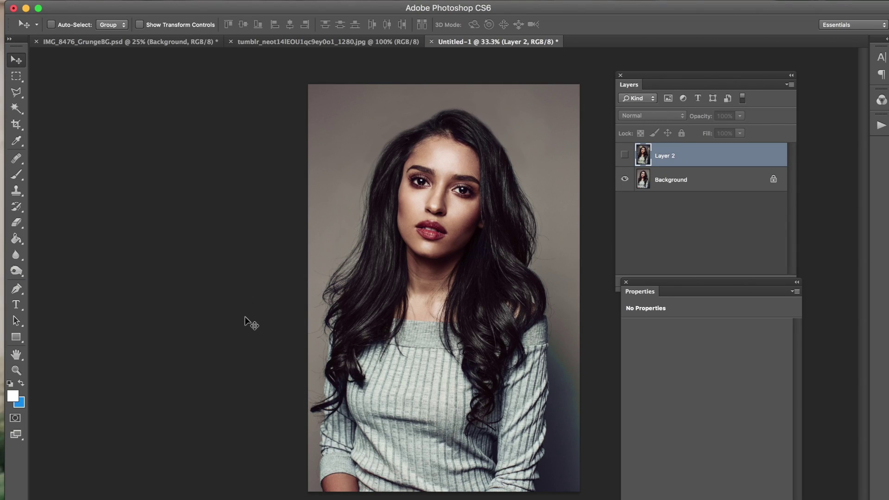
Step: Briefly show the old starry overlay layer over the photo, then hide it again
click(625, 156)
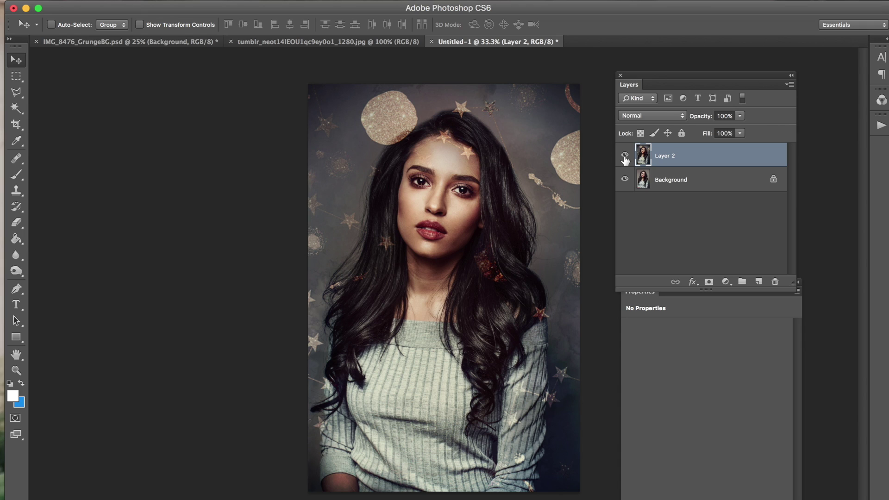
key(F2)
click(624, 157)
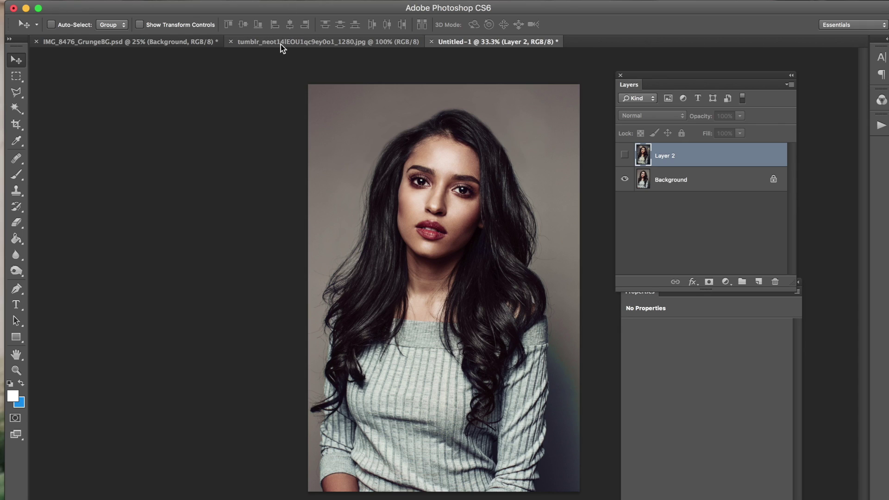
Step: Select all of the tumblr star pattern, copy it, and switch back to Untitled-1
click(308, 42)
key(super+equal)
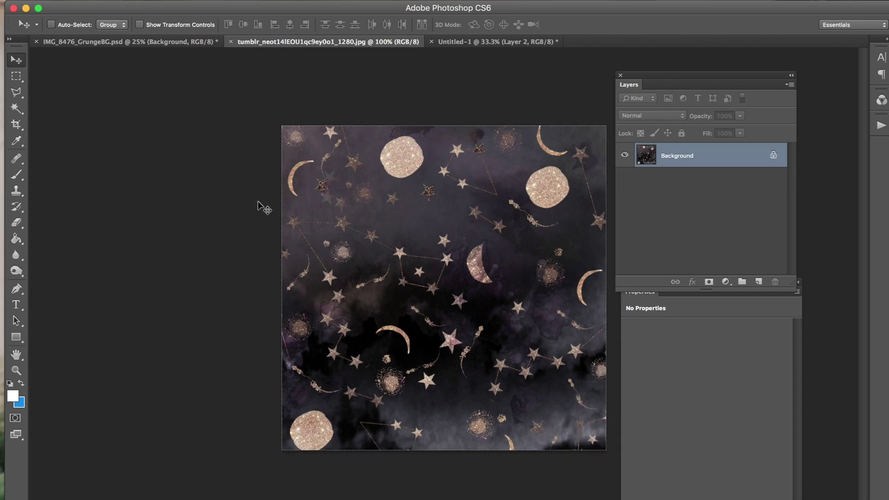
key(super+minus)
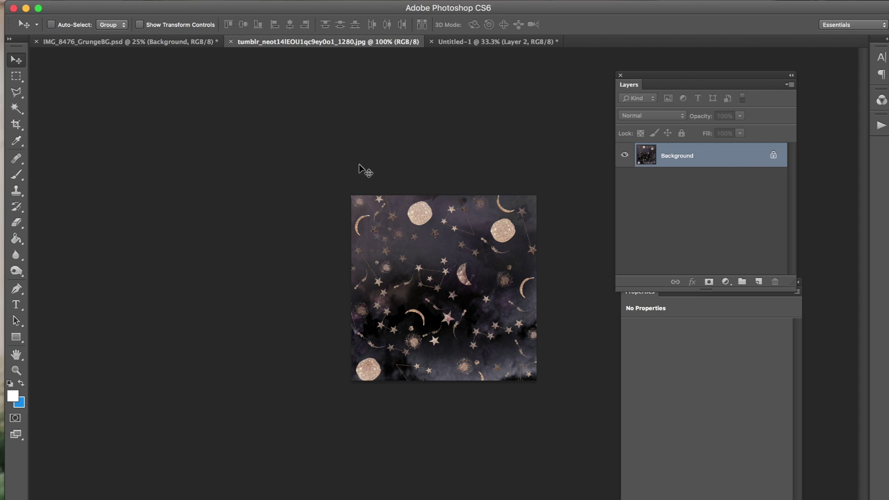
key(super+a)
click(101, 0)
mouse_move(130, 3)
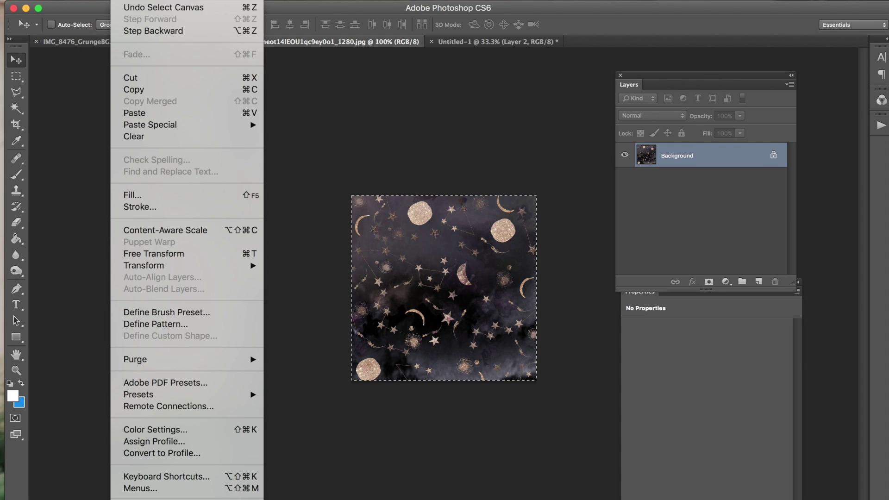
click(140, 92)
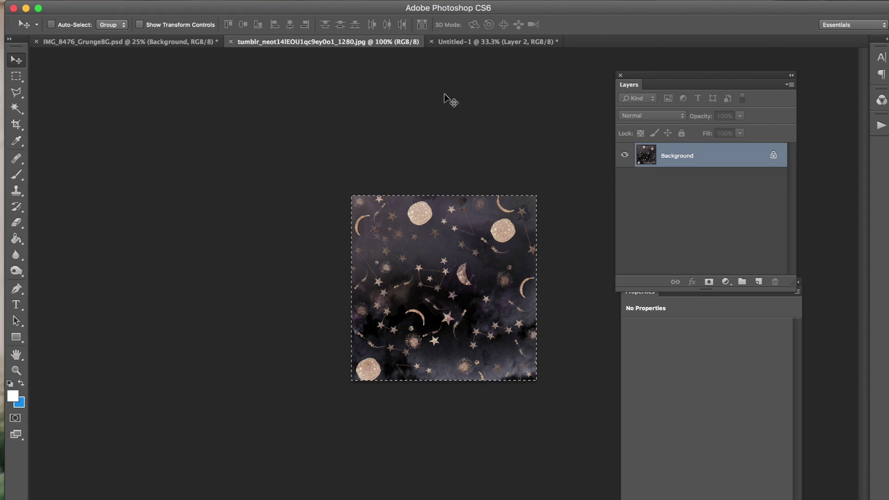
click(459, 41)
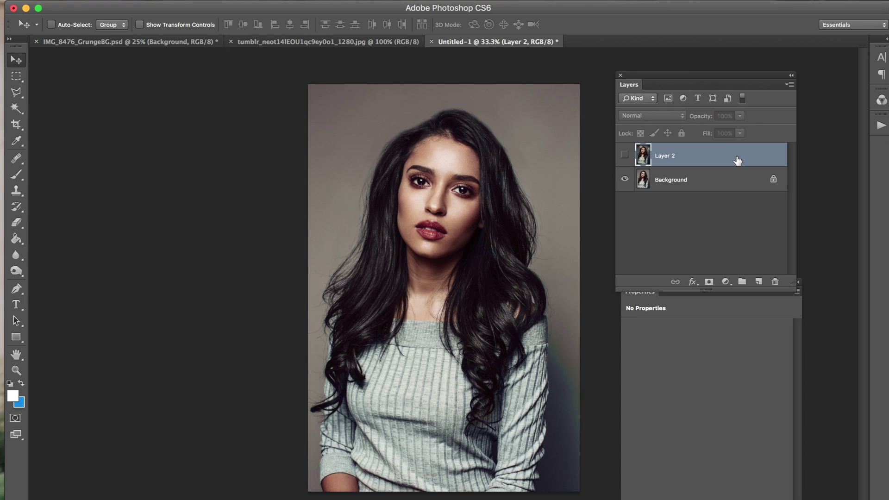
Step: Delete old Layer 2, paste the star pattern, and scale it to about 672% to fill the canvas
drag(737, 157, 774, 282)
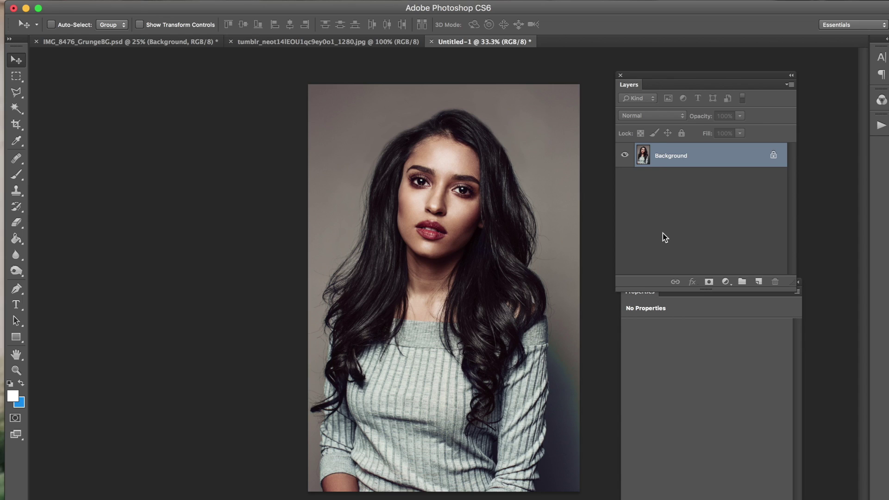
key(cmd+v)
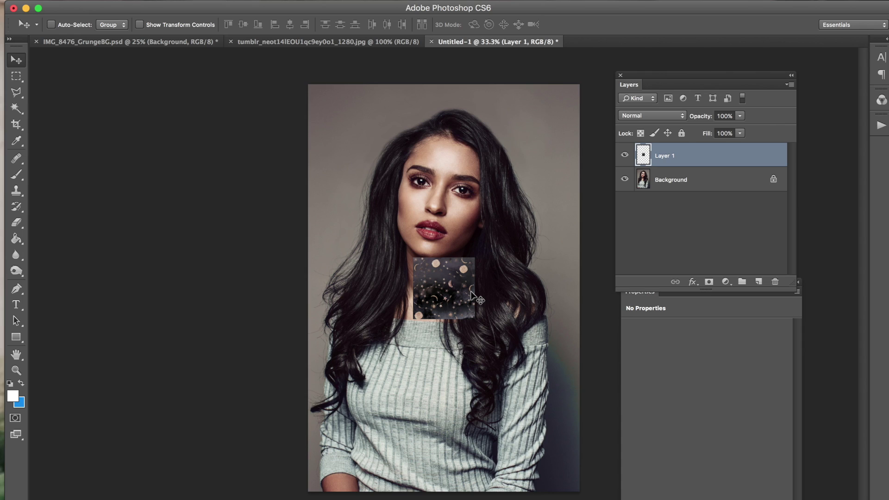
key(cmd+t)
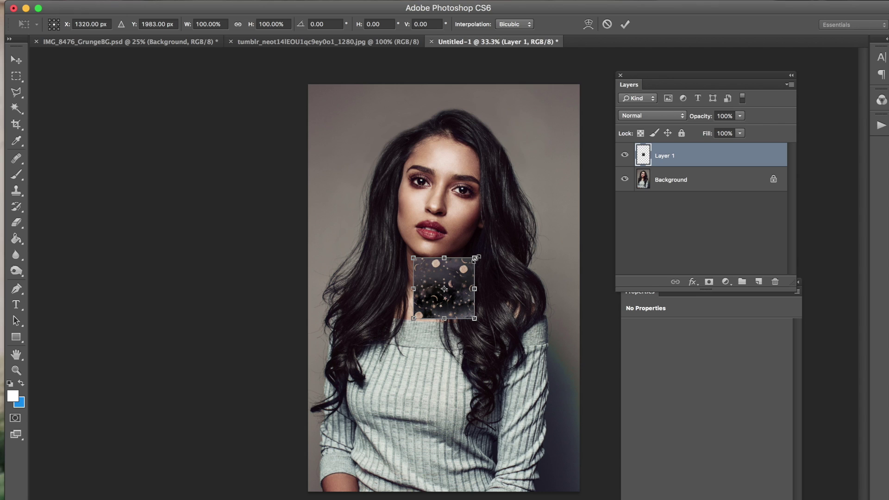
drag(477, 257, 630, 55)
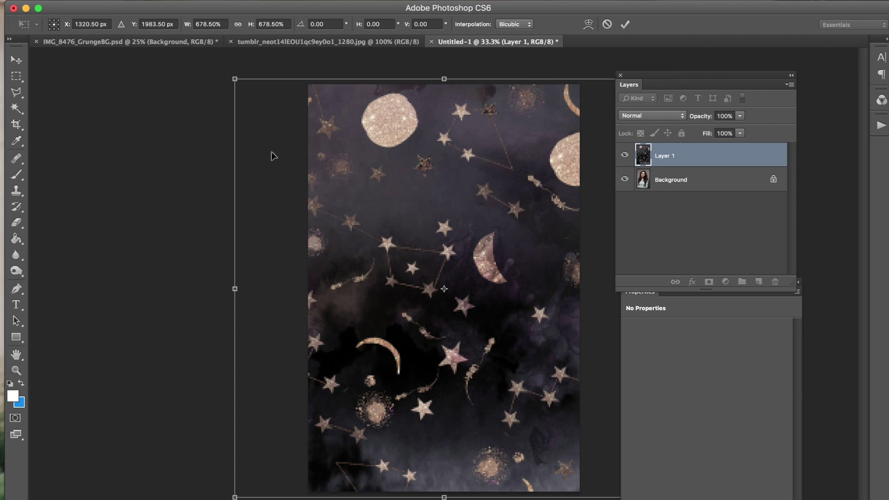
drag(235, 79, 236, 82)
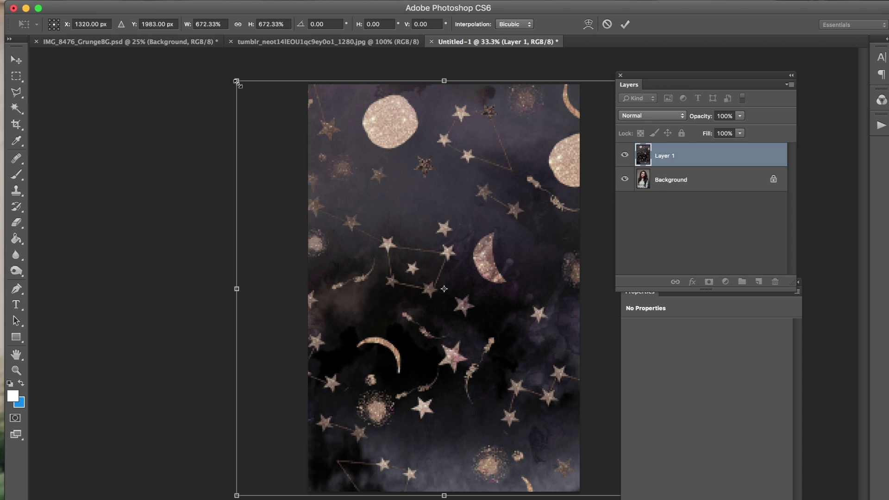
key(Return)
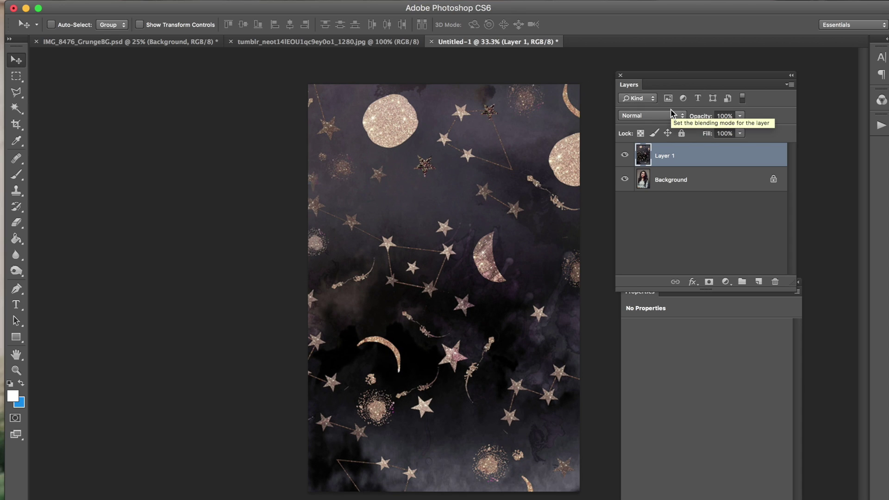
Step: Compare Hard Light, Overlay and Soft Light blends on Layer 1, settling on Hard Light
click(647, 118)
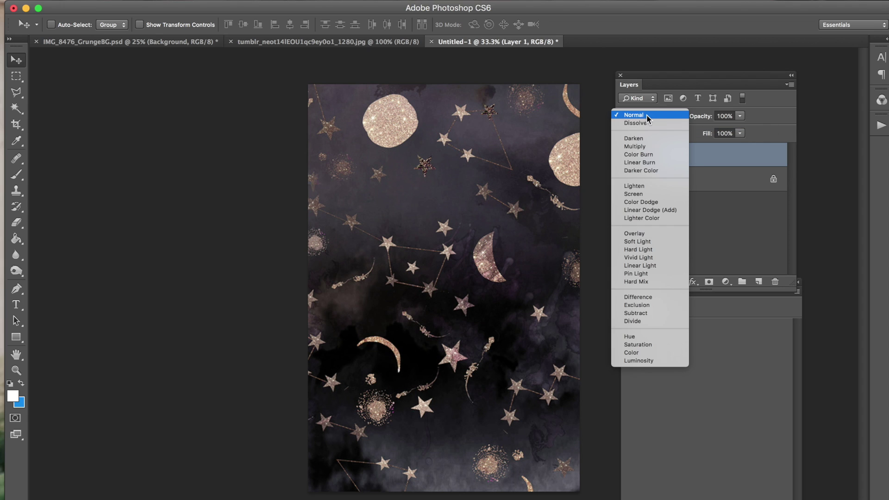
scroll(641, 248, down, 2)
click(641, 248)
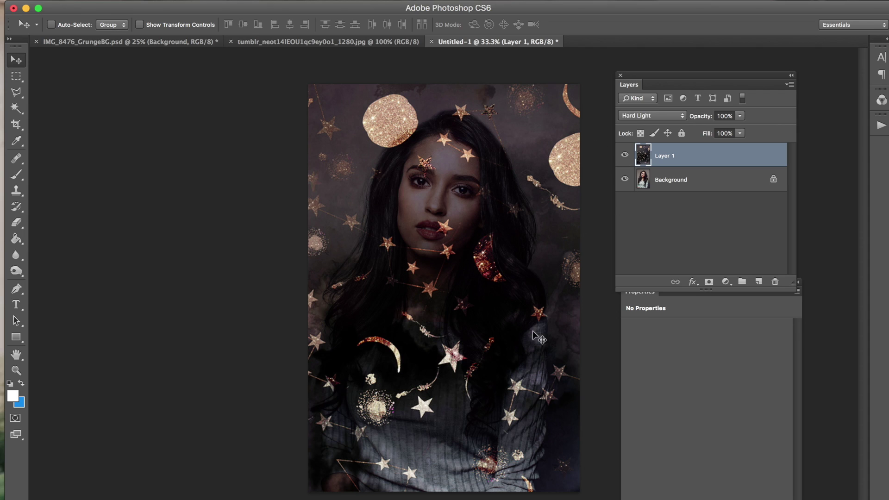
click(658, 115)
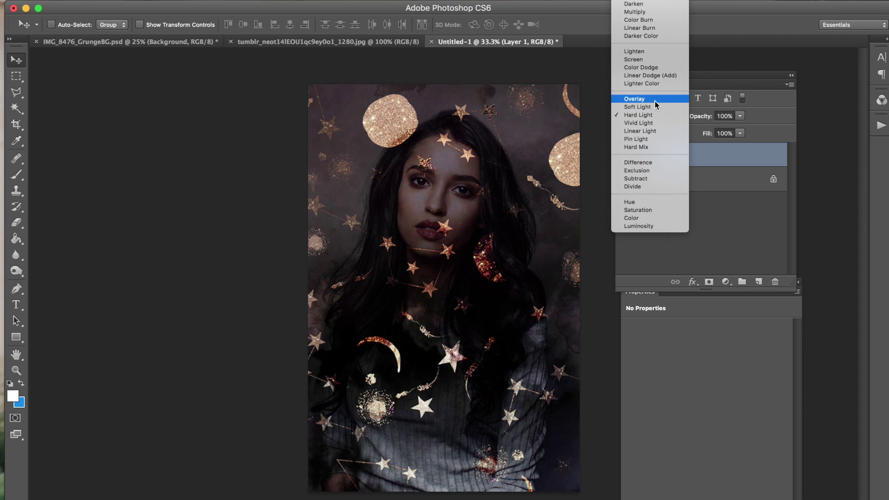
click(652, 100)
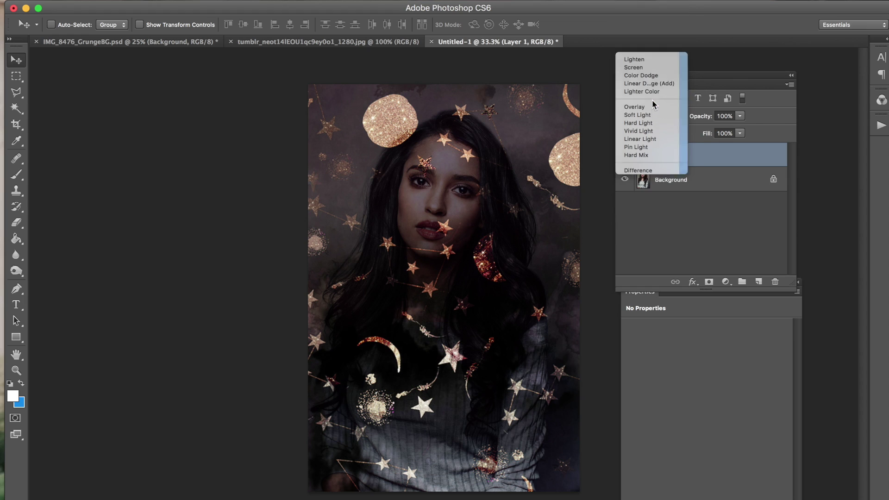
click(670, 117)
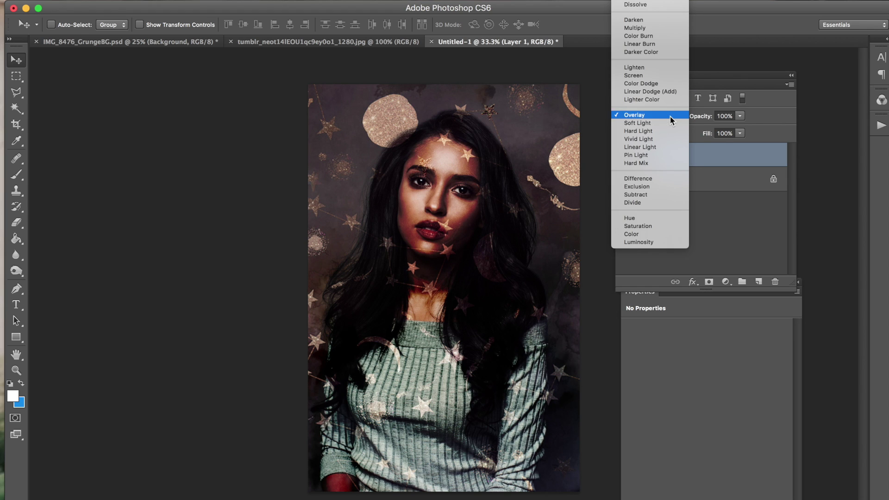
click(669, 124)
drag(700, 116, 683, 120)
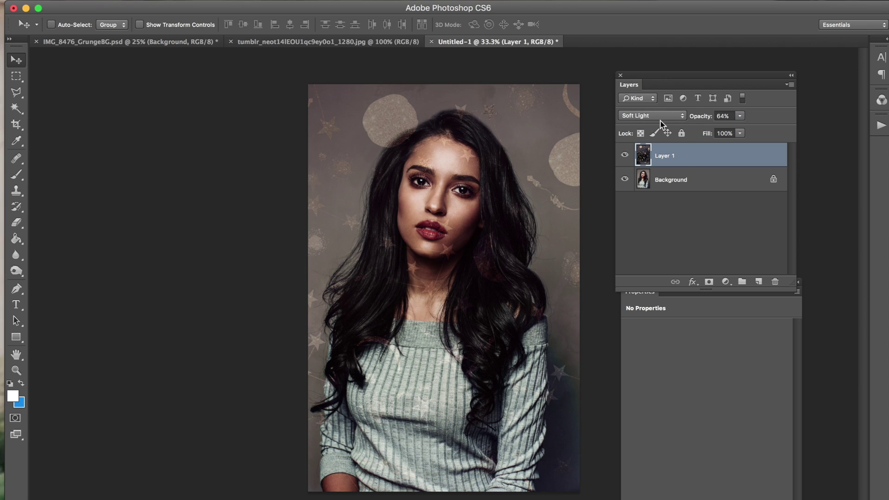
click(672, 116)
click(675, 123)
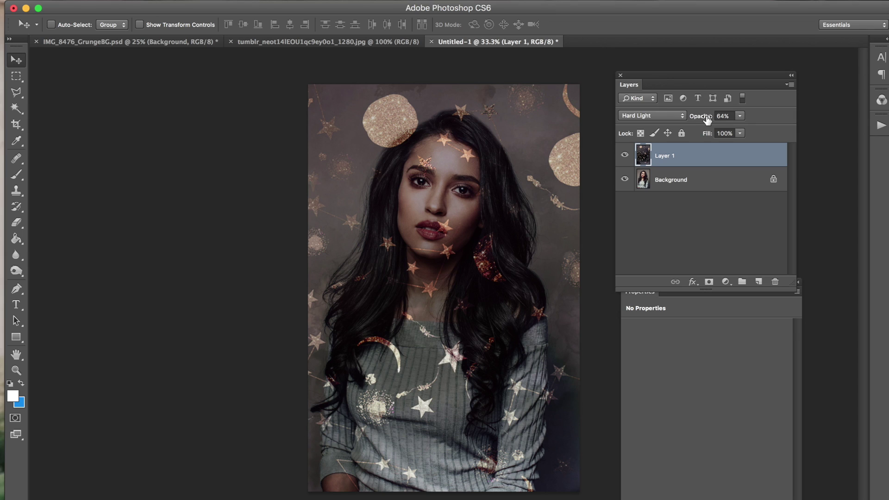
drag(707, 120, 734, 119)
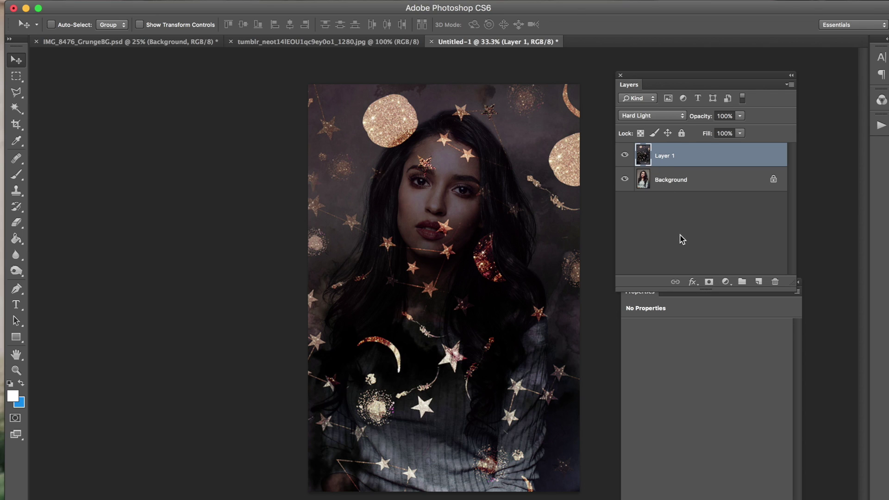
Step: Add a layer mask to Layer 1 and set up a soft brush painting black on it
click(708, 282)
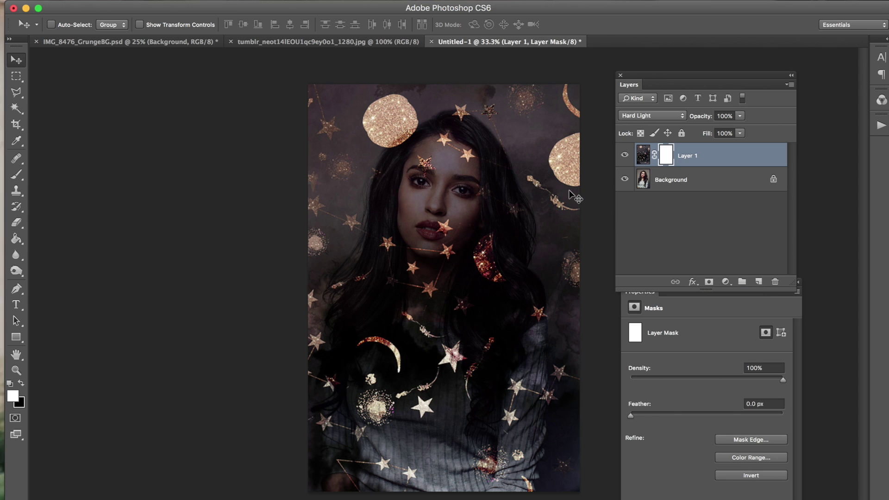
click(14, 181)
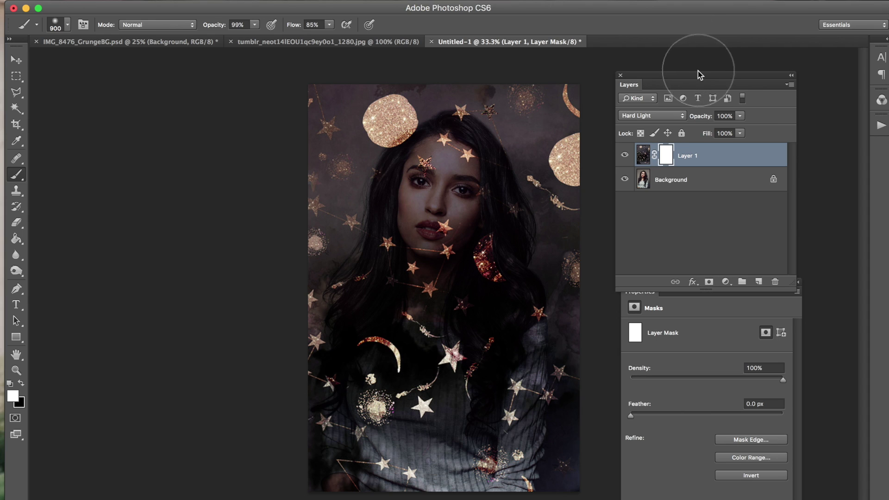
drag(698, 74, 696, 70)
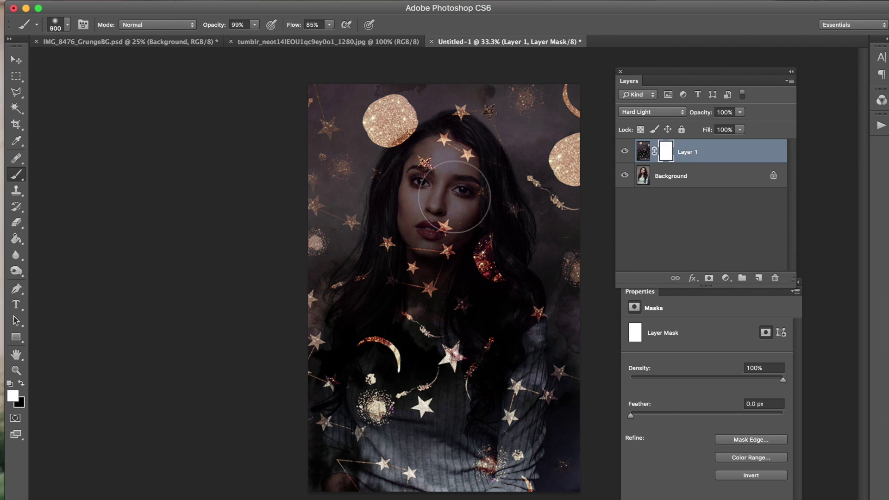
click(55, 23)
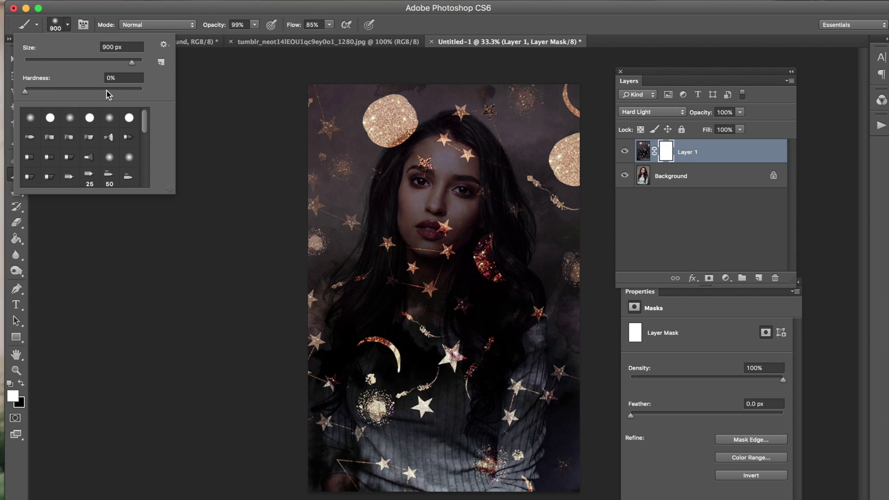
click(670, 153)
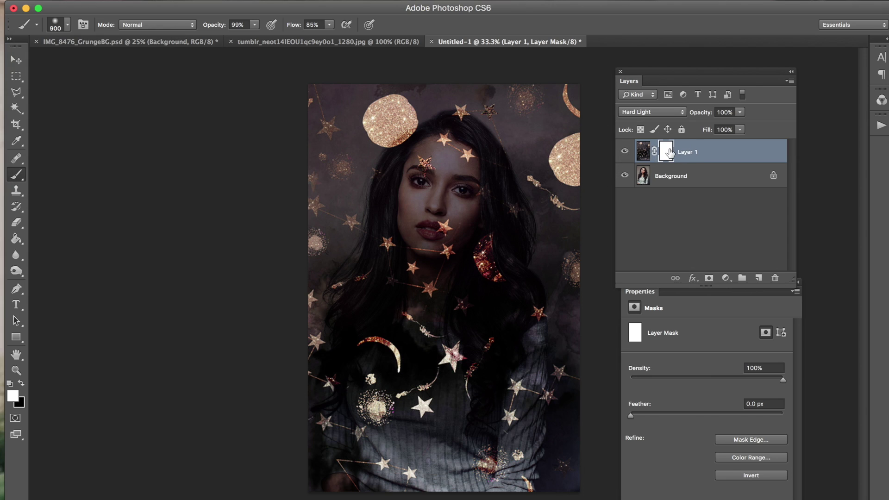
key(x)
Step: Paint black over the face, nose and mouth with a 600–700 px brush
click(462, 184)
click(463, 200)
mouse_move(462, 199)
mouse_down()
mouse_move(440, 203)
mouse_move(433, 227)
mouse_move(426, 208)
mouse_move(440, 259)
mouse_move(393, 366)
mouse_move(376, 301)
mouse_move(341, 394)
mouse_move(345, 430)
mouse_move(385, 463)
mouse_move(465, 404)
mouse_move(491, 453)
mouse_move(463, 482)
mouse_up()
key(bracketleft)
key(bracketleft)
key(bracketleft)
key(bracketright)
key(bracketright)
key(x)
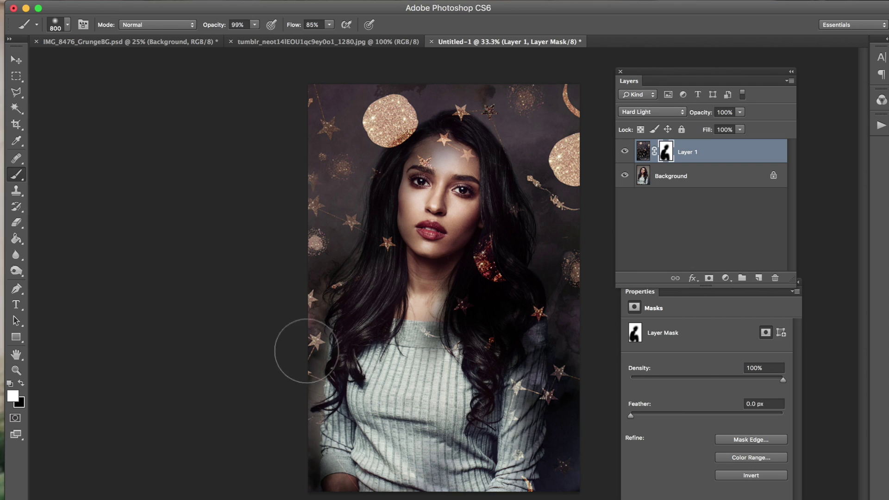
key(x)
key(bracketleft)
key(bracketleft)
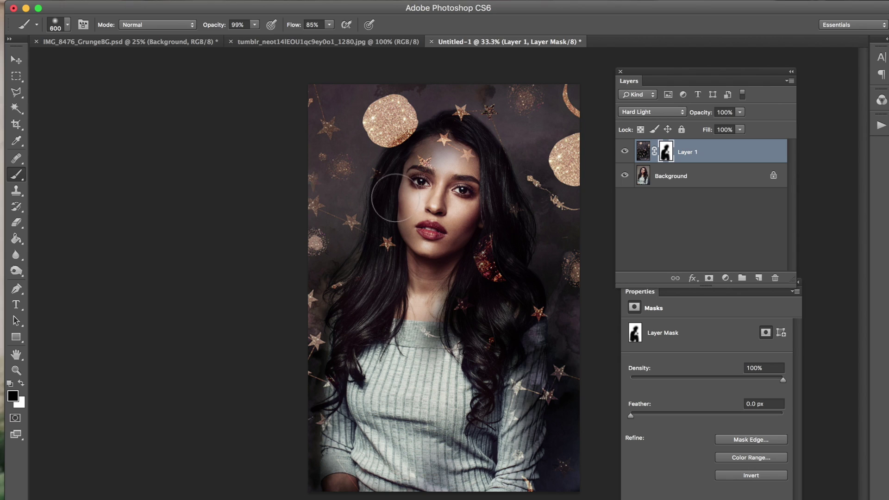
Step: Restore the star on the sweater with white and clear the overlay off the forehead
key(bracketleft)
key(bracketleft)
key(bracketleft)
key(x)
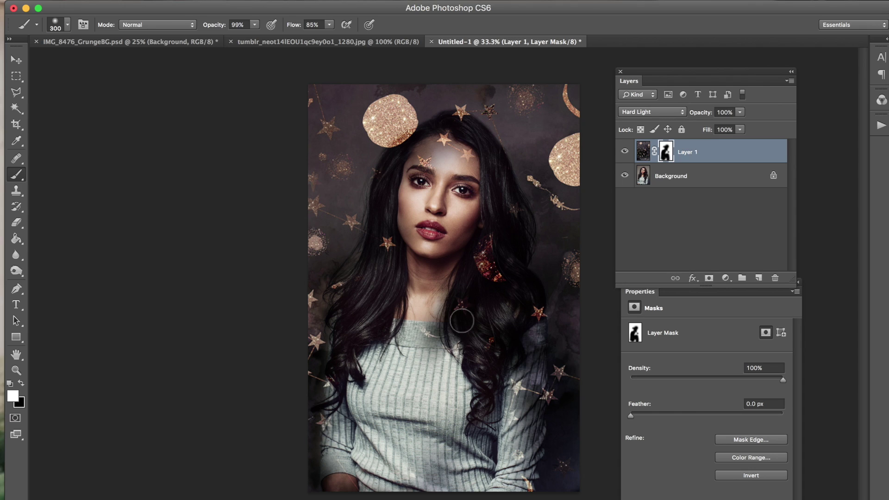
drag(458, 351, 448, 364)
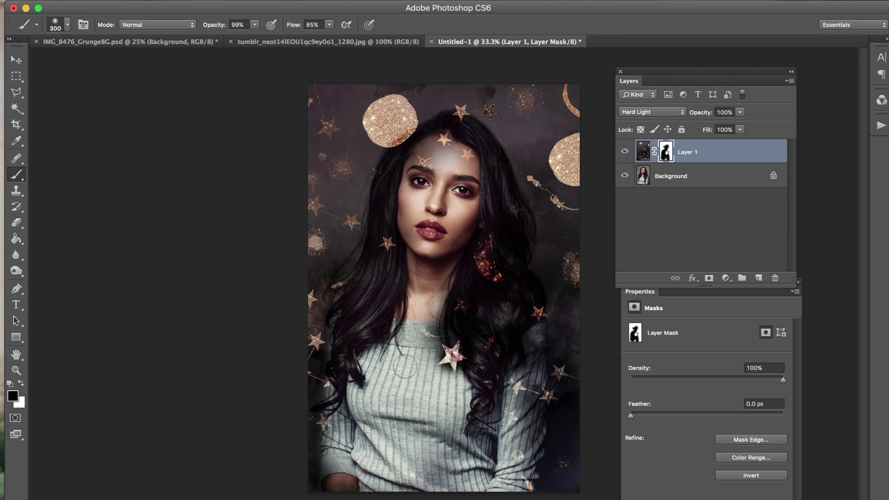
key(bracketright)
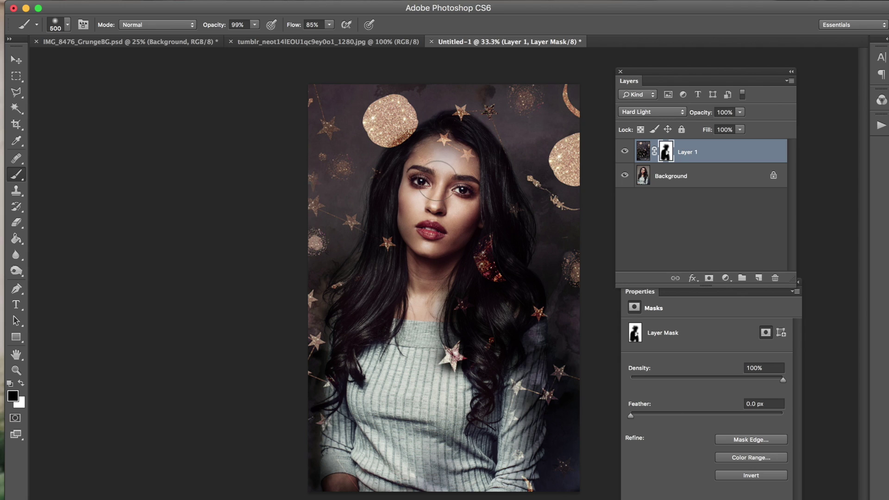
drag(438, 173, 424, 149)
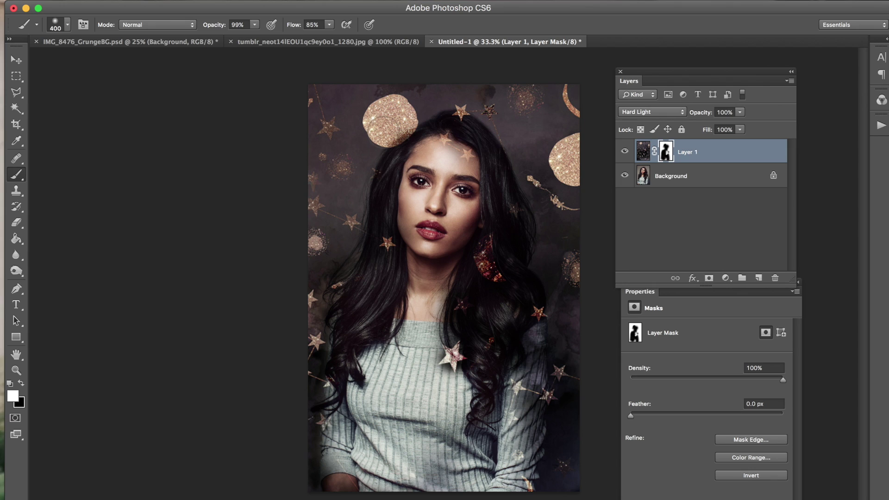
Step: Fade the lower sweater at 50% brush opacity, then lower Layer 1 to 95% opacity
key(bracketright)
key(bracketright)
key(bracketright)
key(bracketright)
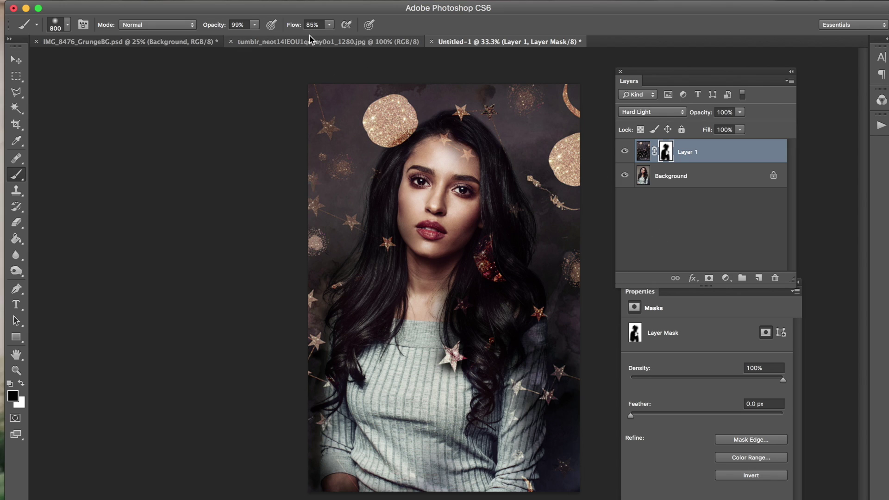
click(254, 26)
drag(244, 35, 228, 34)
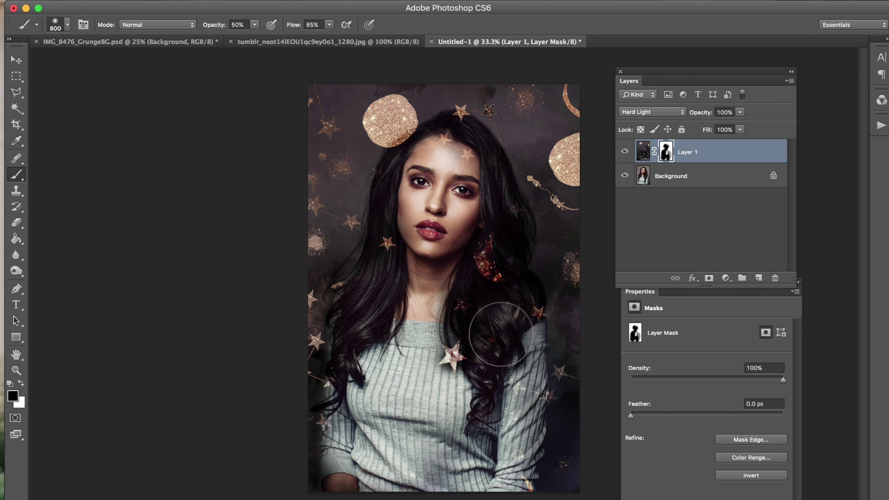
mouse_move(408, 459)
mouse_down()
mouse_move(380, 482)
mouse_move(338, 477)
mouse_move(435, 481)
mouse_up()
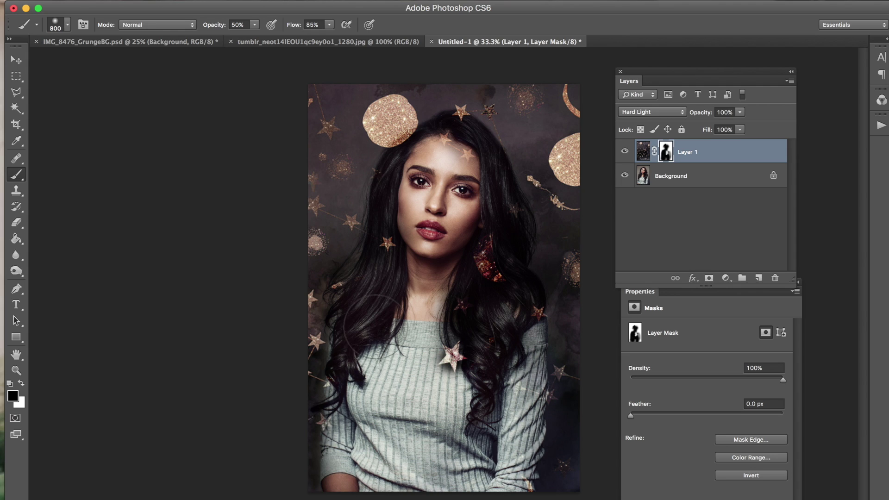
key(x)
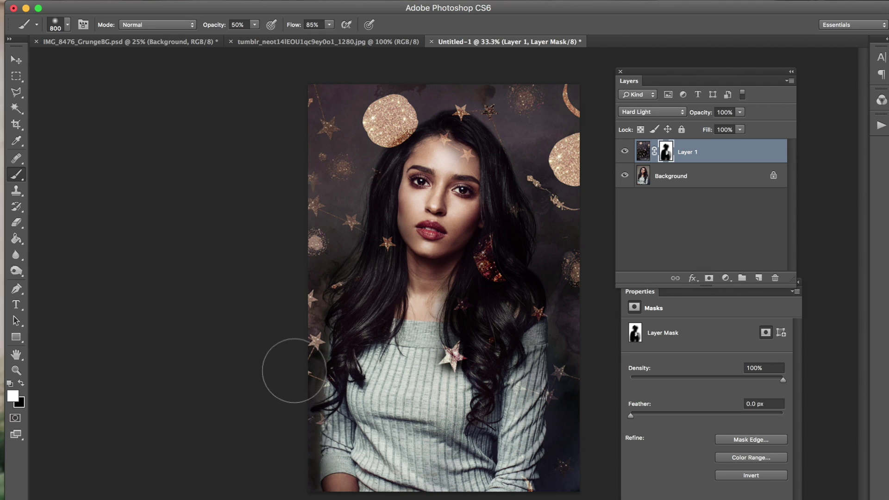
key(x)
key(bracketleft)
key(bracketleft)
key(bracketleft)
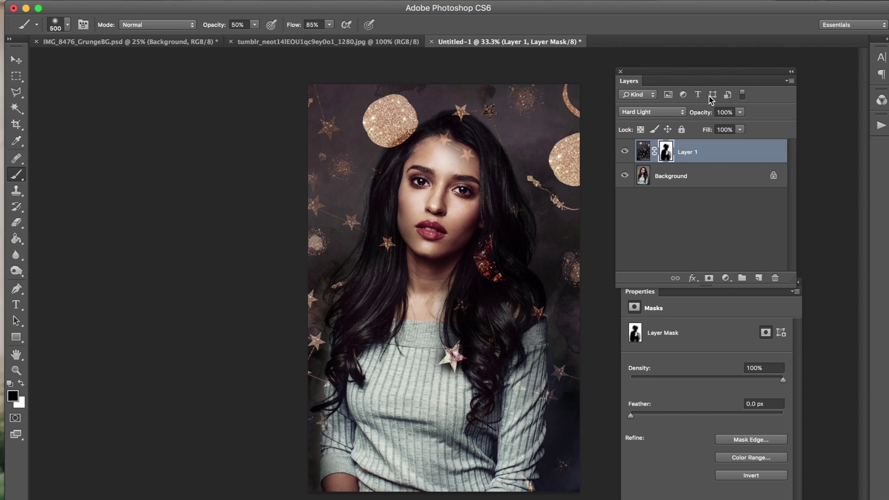
drag(703, 118, 700, 119)
Step: Create a new Layer 2 and set its blend mode to Soft Light
key(super+shift+n)
key(Return)
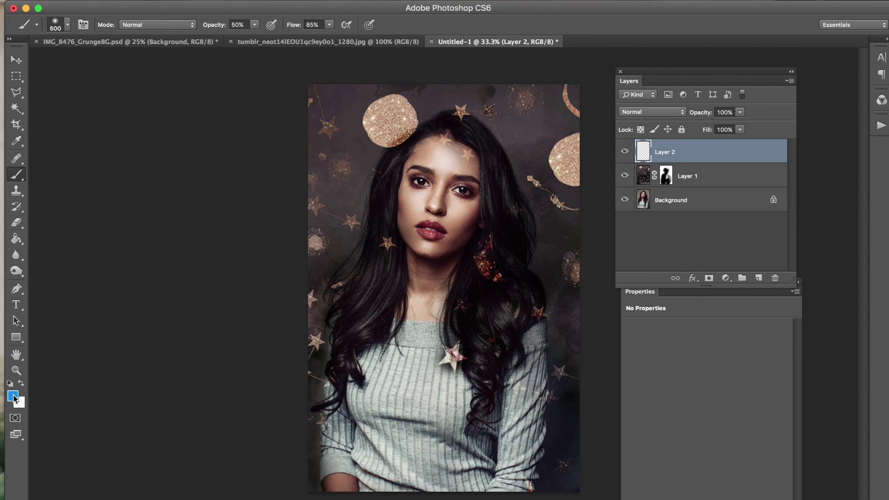
key(bracketright)
key(bracketright)
key(bracketright)
key(bracketright)
key(bracketright)
click(649, 113)
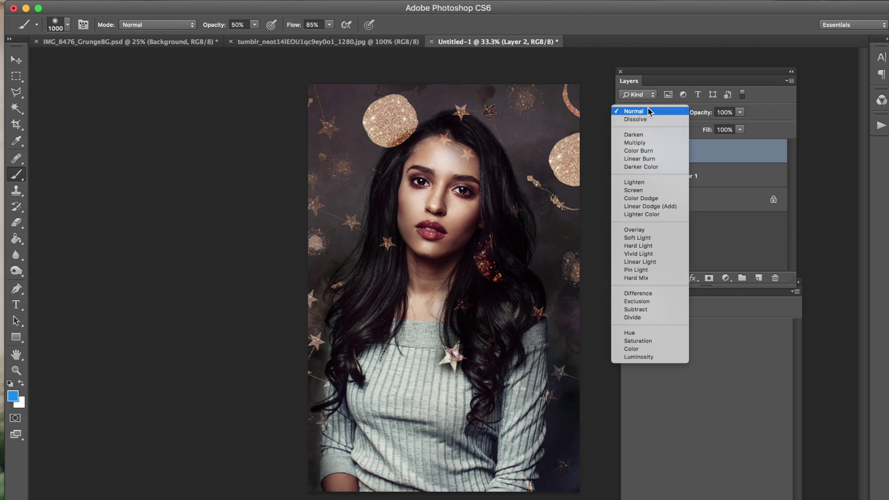
click(637, 238)
Step: Paint blue over the top-left, lower-right and lower-left edges with a 1200 px brush, then set opacity to 88%
key(bracketright)
key(bracketright)
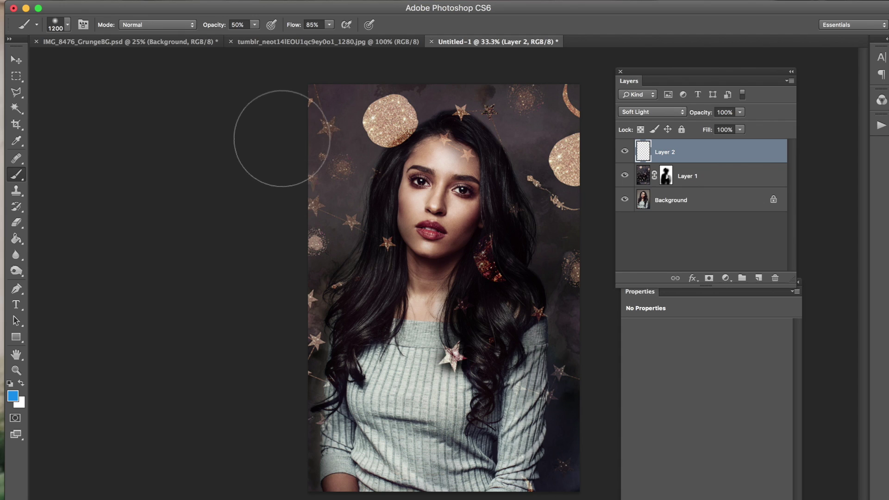
click(55, 29)
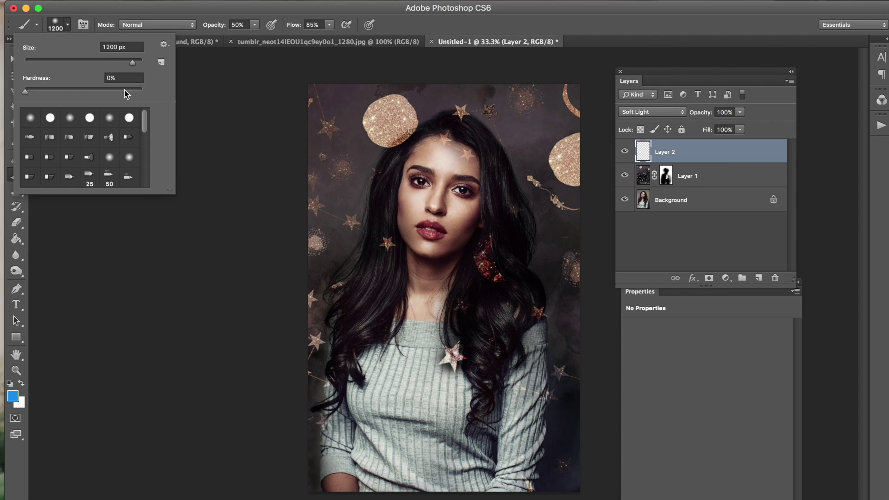
click(273, 108)
mouse_move(262, 129)
mouse_down()
mouse_move(296, 83)
mouse_move(263, 120)
mouse_move(262, 128)
mouse_move(334, 45)
mouse_move(285, 92)
mouse_move(292, 82)
mouse_move(433, 35)
mouse_move(575, 80)
mouse_up()
drag(604, 391, 551, 499)
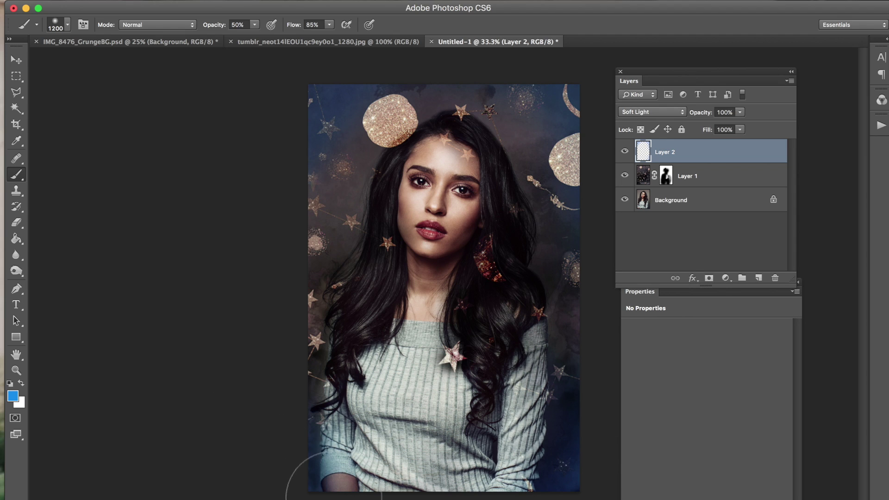
drag(247, 224, 278, 406)
key(bracketright)
key(bracketright)
key(bracketright)
key(bracketleft)
key(bracketleft)
key(bracketleft)
drag(704, 116, 697, 116)
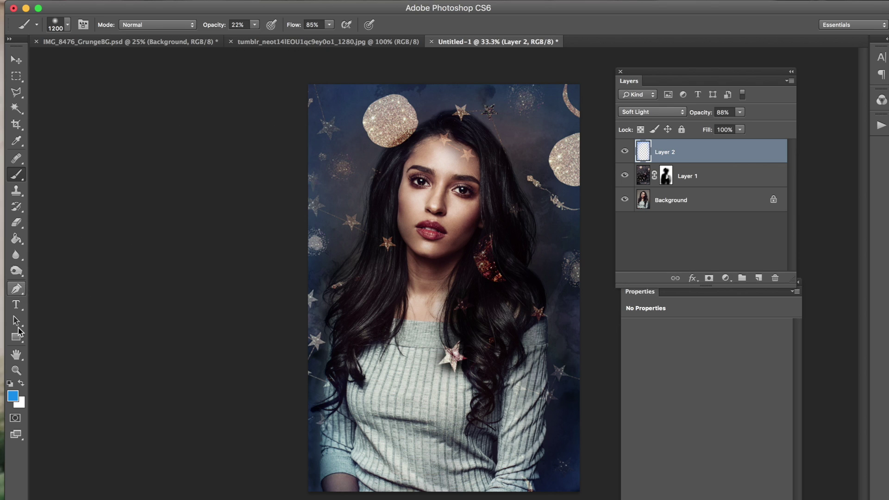
click(14, 397)
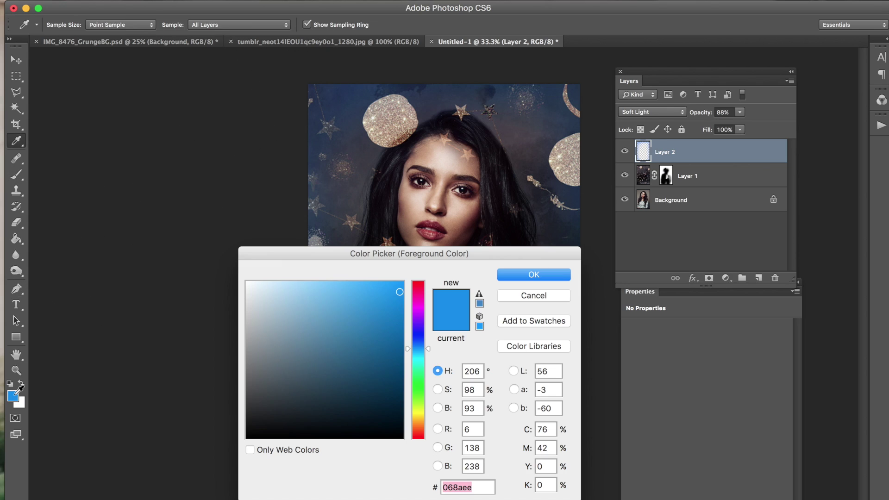
Step: Try a bright red foreground but cancel to keep blue, then begin a new layer
click(428, 283)
drag(401, 318, 394, 268)
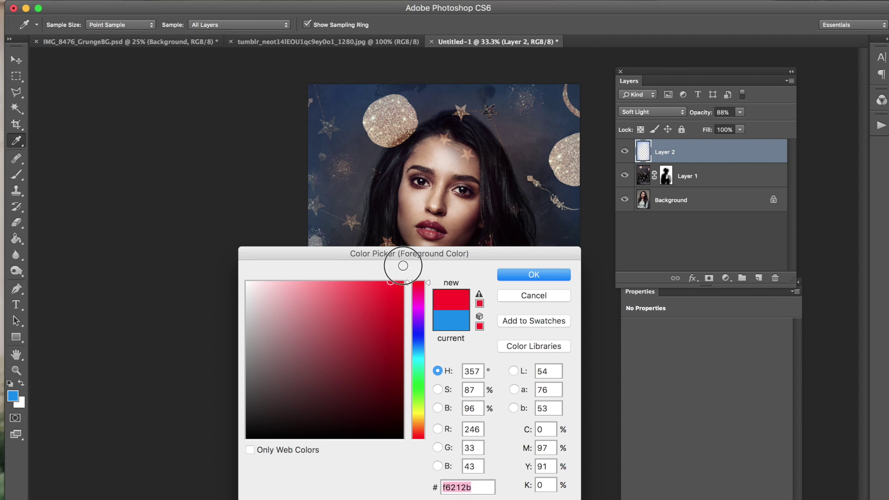
click(532, 296)
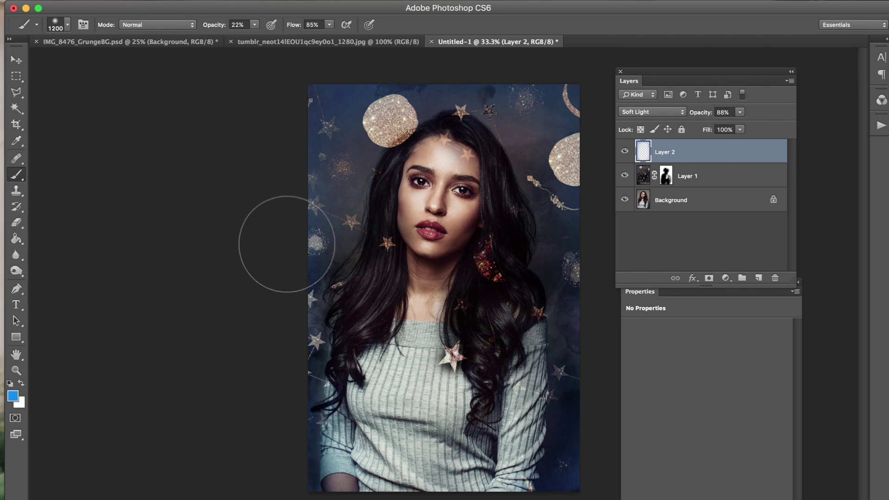
key(super+shift+n)
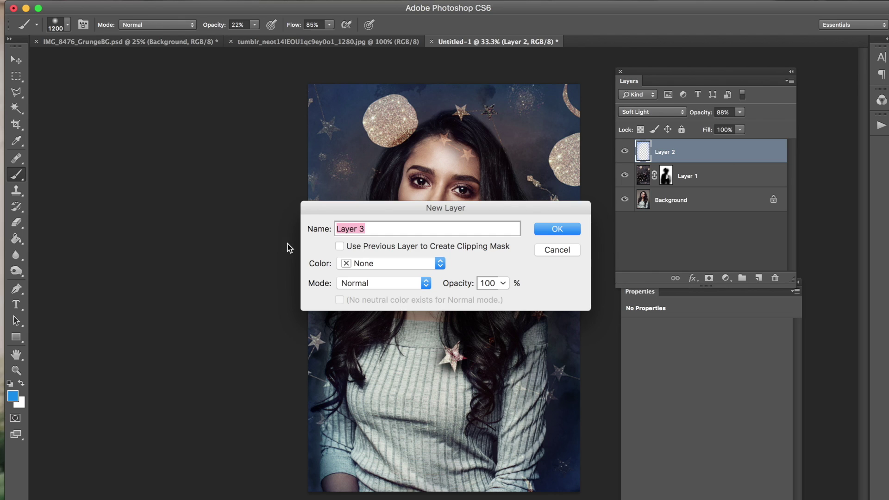
Step: Create Layer 3 in Overlay mode and toggle its visibility to compare the effect
key(Return)
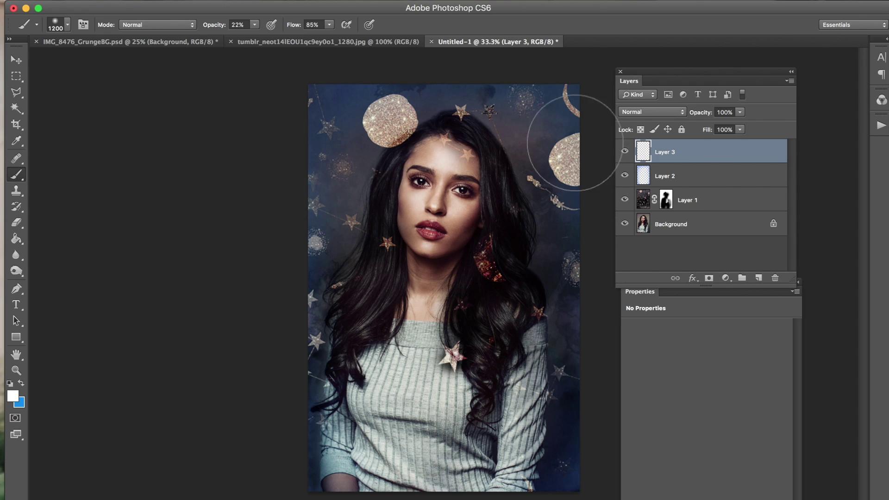
click(638, 114)
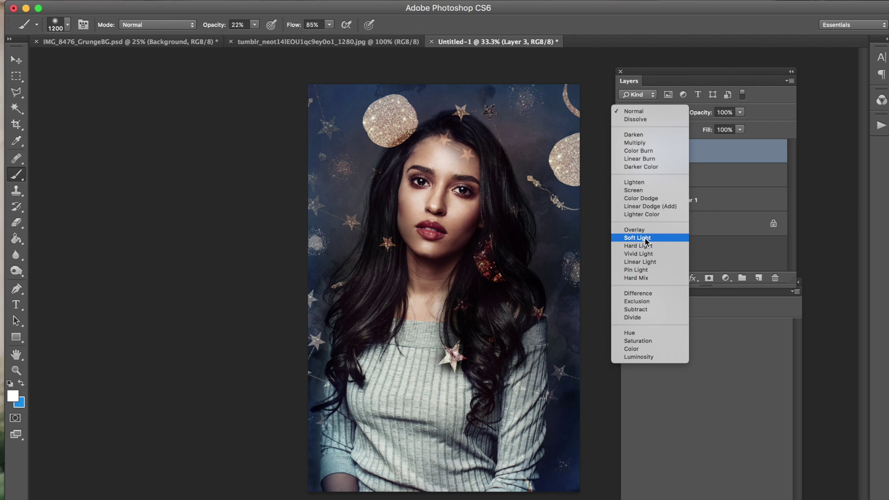
click(657, 229)
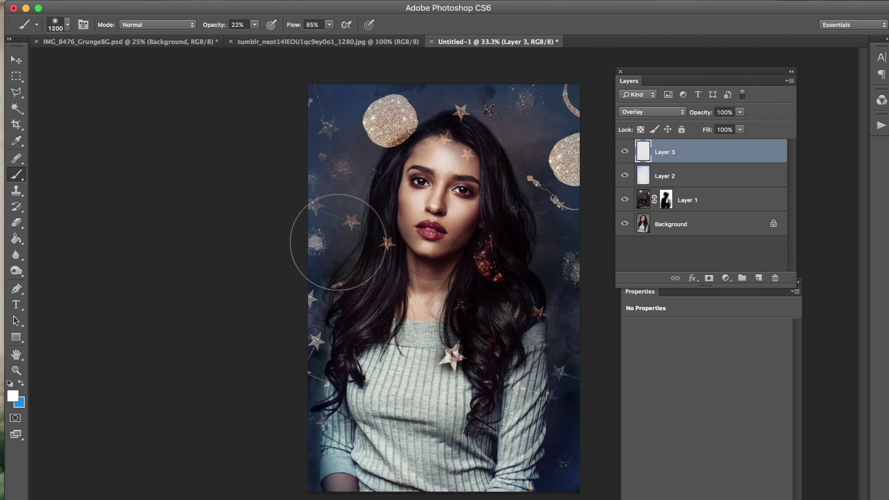
key(bracketleft)
key(bracketleft)
key(bracketleft)
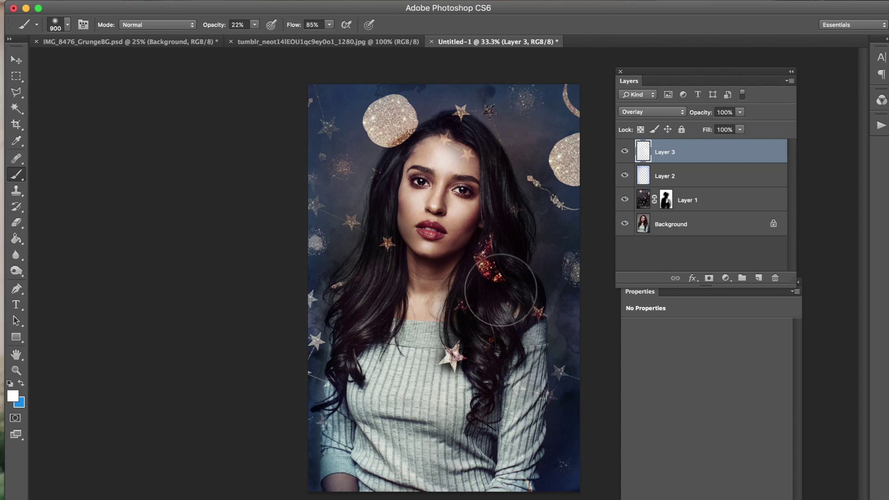
click(625, 152)
click(625, 153)
click(625, 153)
click(625, 153)
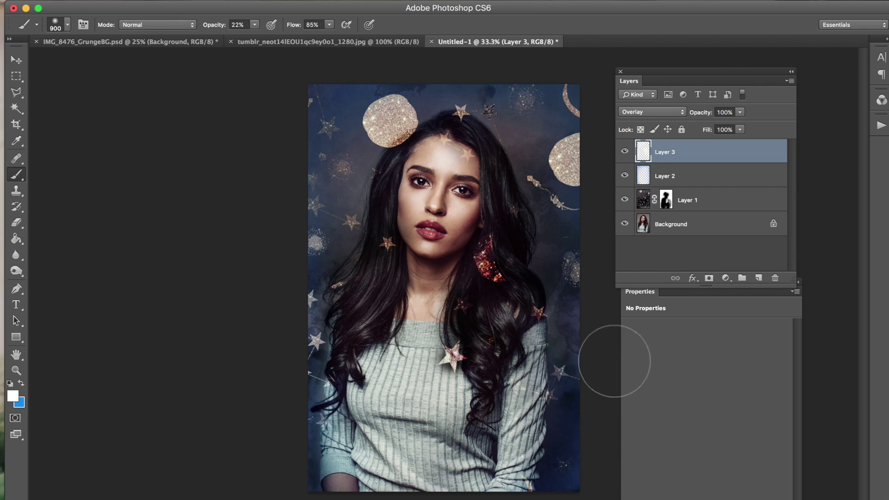
key(bracketleft)
key(bracketleft)
key(bracketleft)
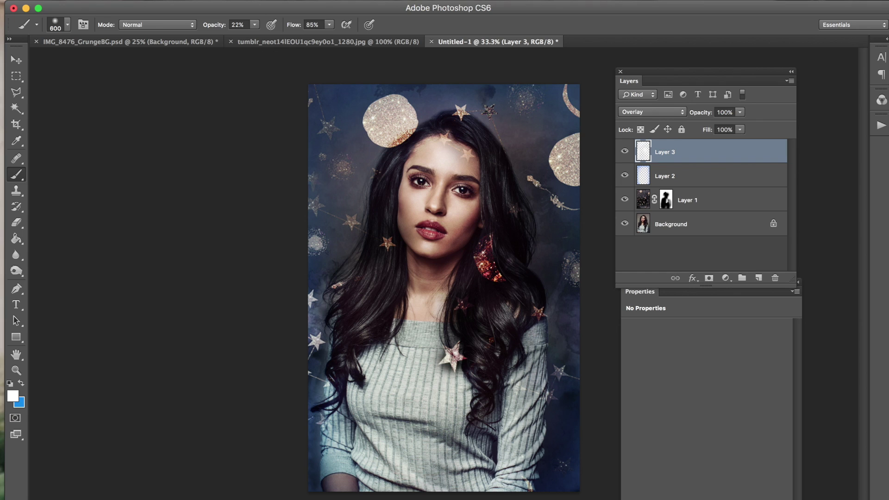
click(186, 0)
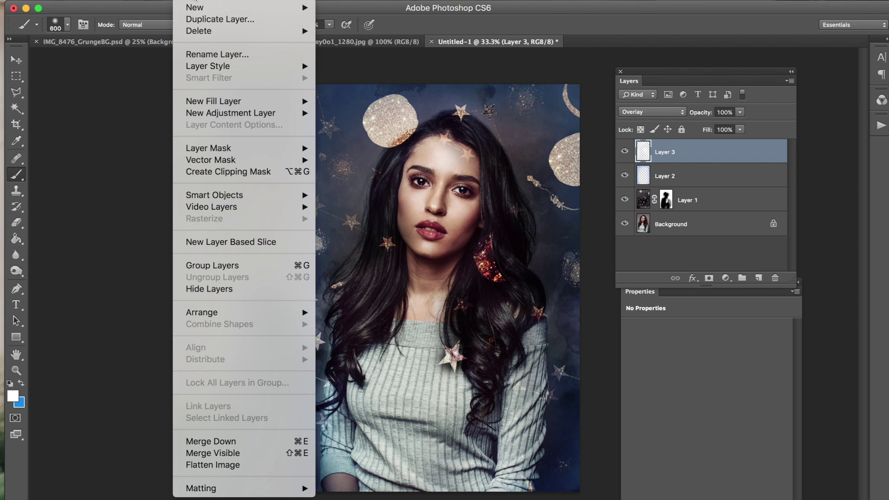
Step: Add a Gradient Map adjustment layer using the orange-to-yellow preset
click(185, 0)
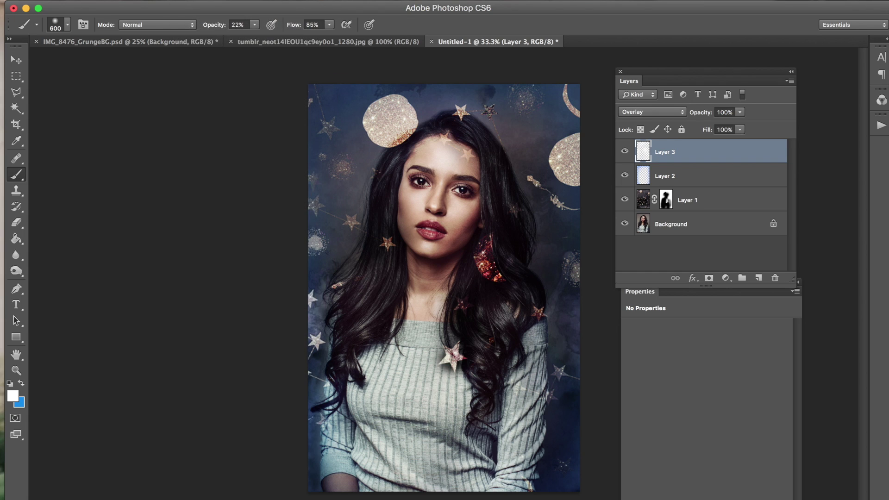
click(185, 1)
mouse_move(260, 113)
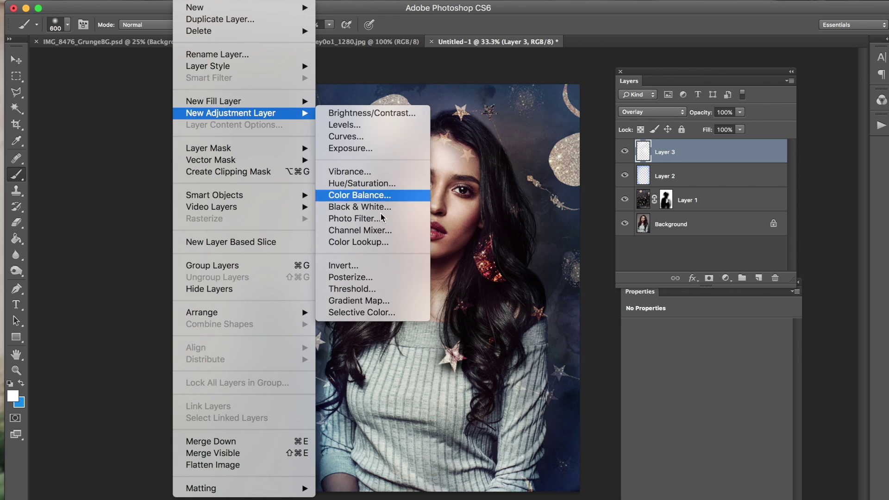
click(365, 300)
key(Return)
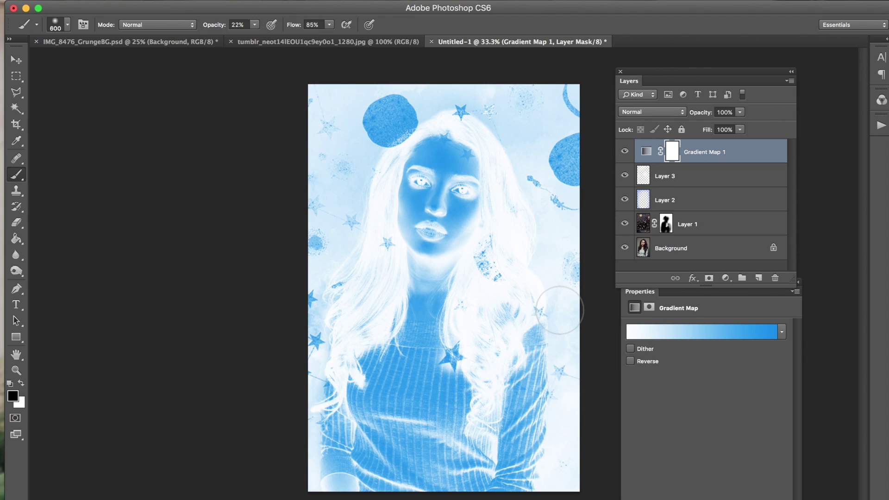
click(692, 329)
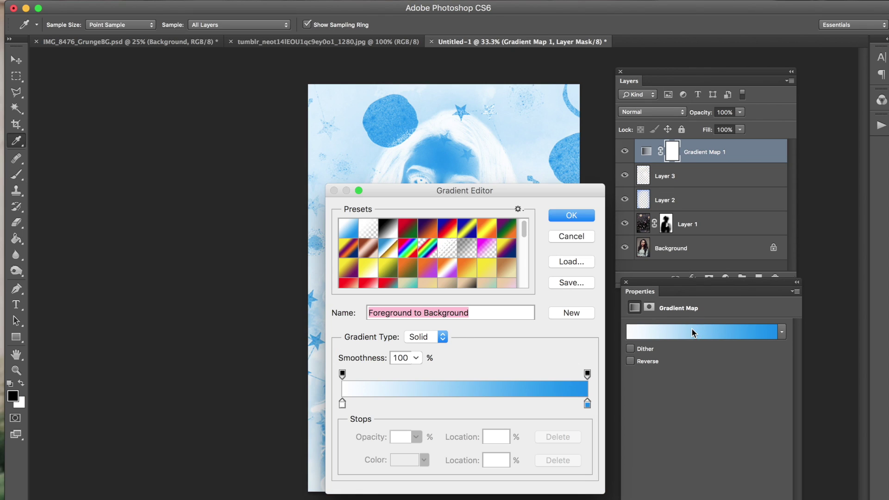
click(469, 272)
click(581, 218)
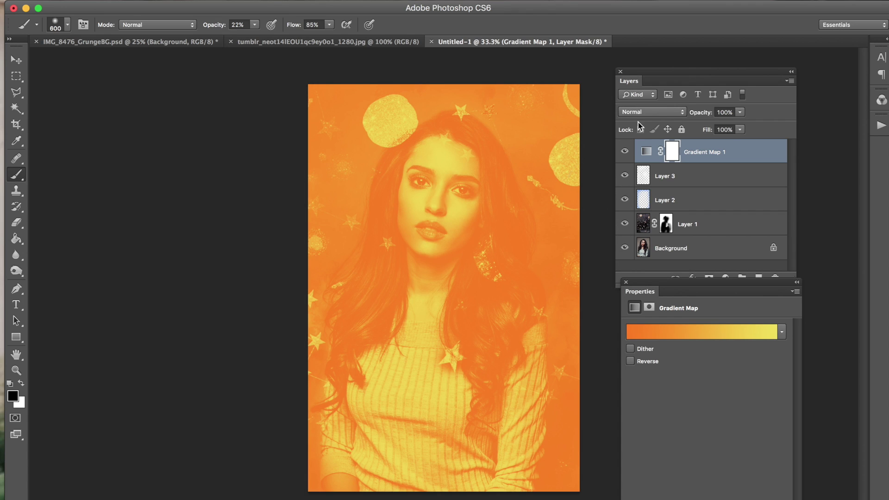
Step: Set the gradient map to Multiply blending at 5% opacity, comparing it on and off
drag(659, 69, 639, 75)
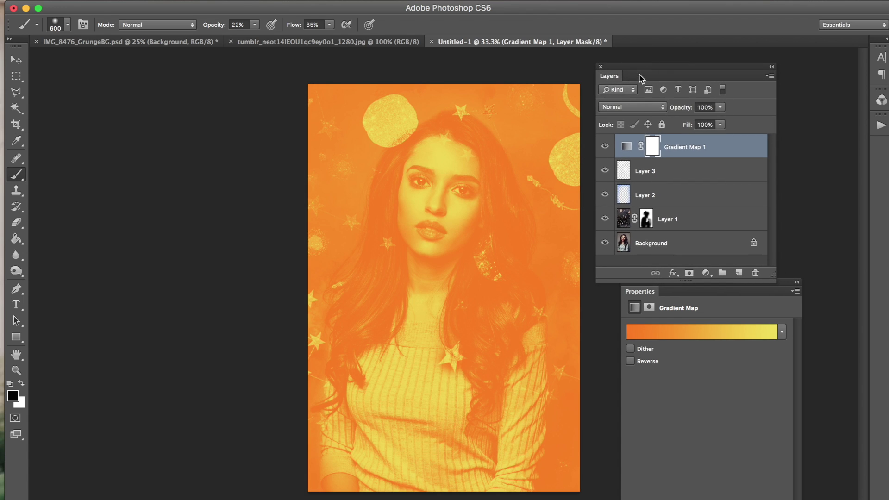
drag(637, 296, 611, 301)
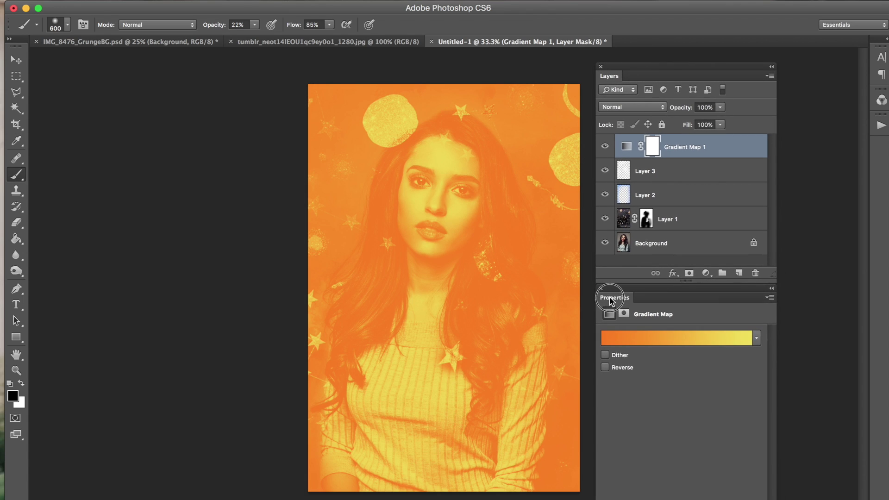
click(623, 107)
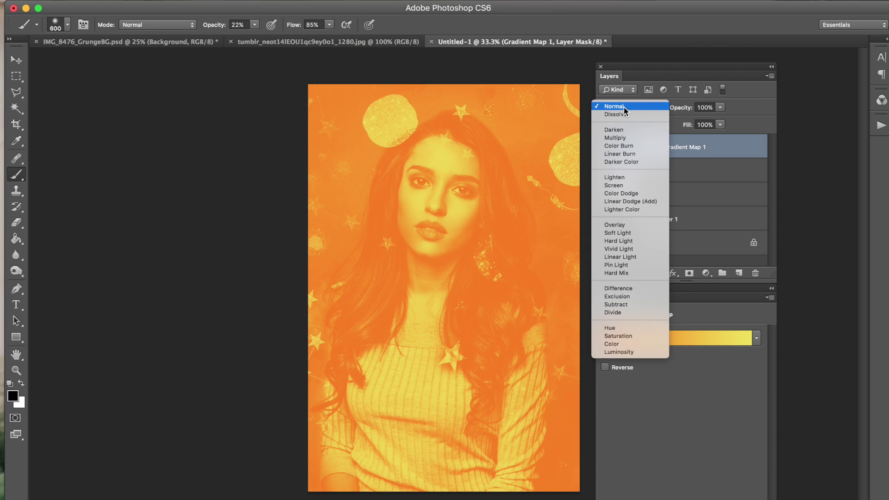
click(623, 232)
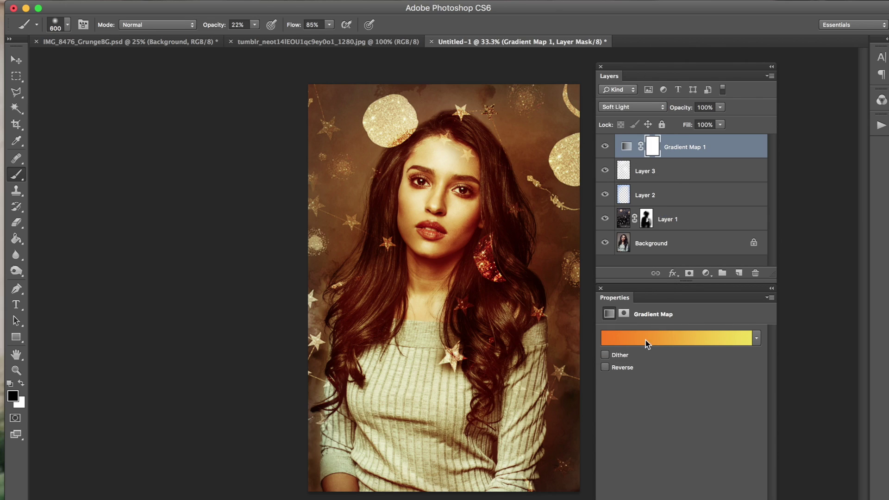
drag(685, 110, 631, 111)
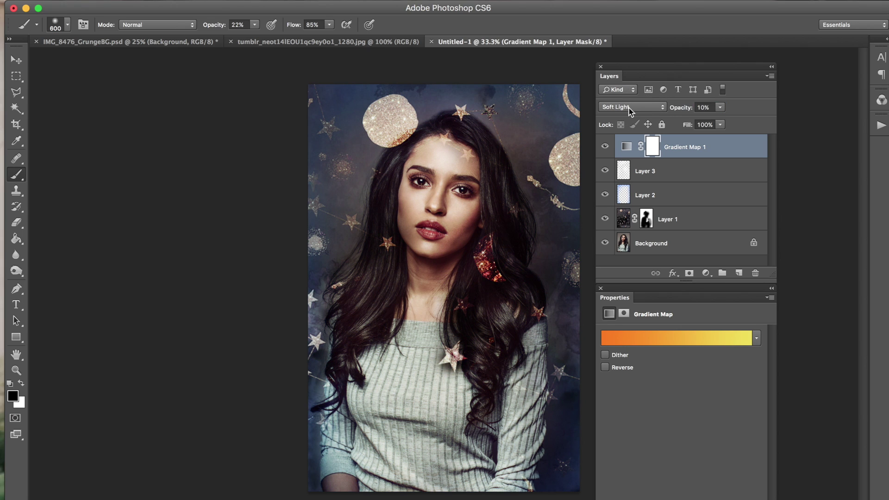
click(604, 147)
click(603, 149)
click(603, 148)
click(603, 148)
drag(680, 110, 622, 122)
click(630, 112)
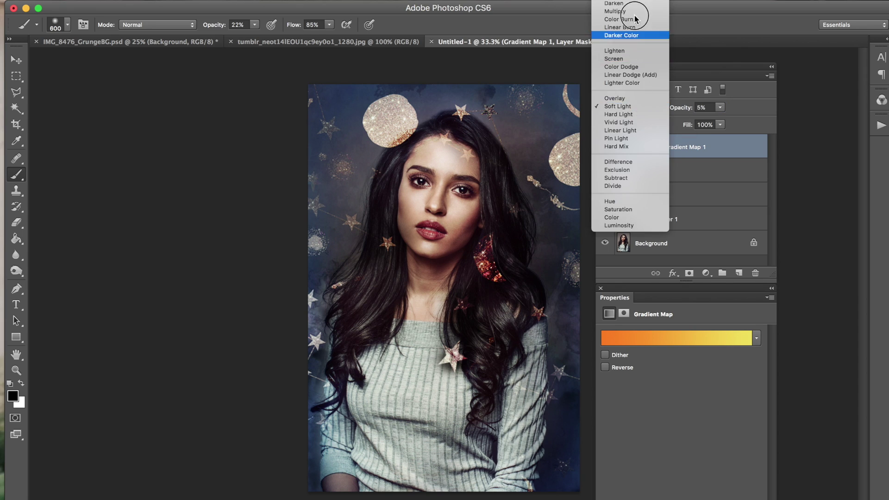
click(626, 28)
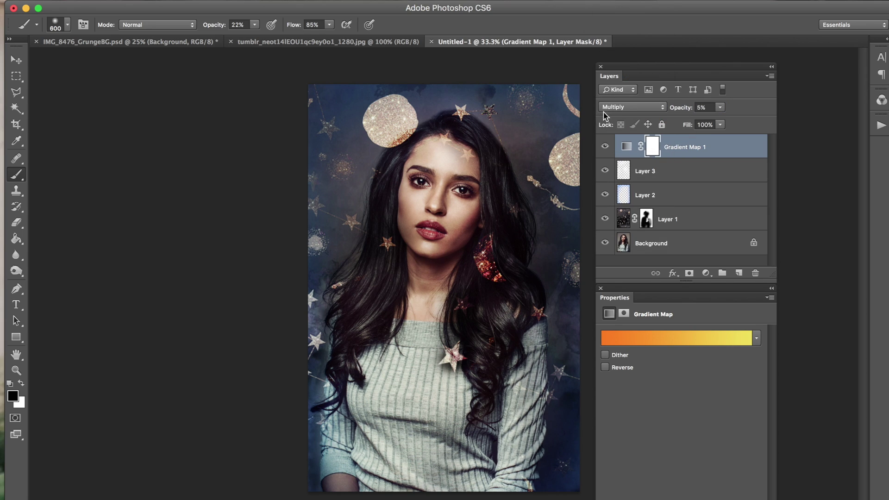
click(604, 147)
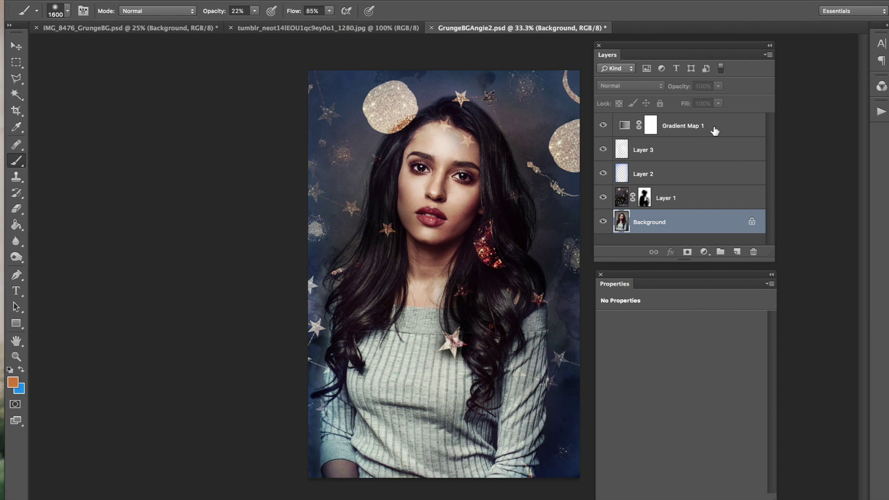
Step: Create Layer 4 above Gradient Map 1 with an orange #cd782f foreground colour
click(715, 131)
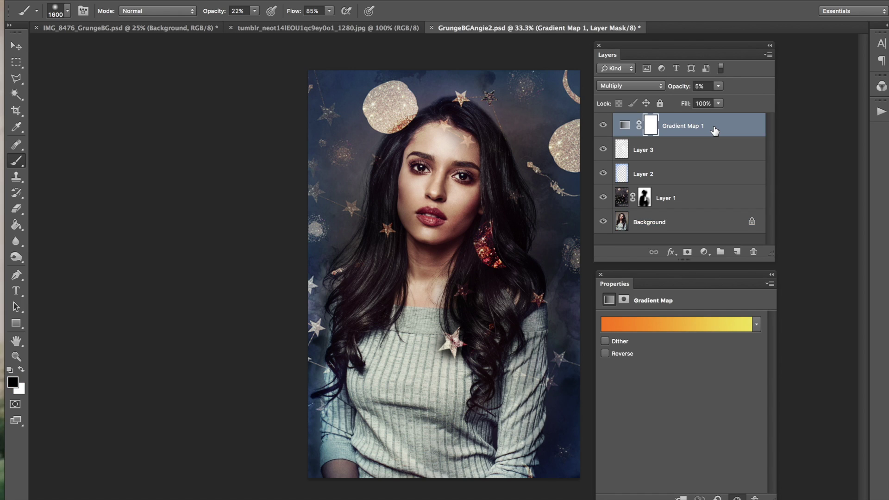
key(ctrl+shift+n)
key(Return)
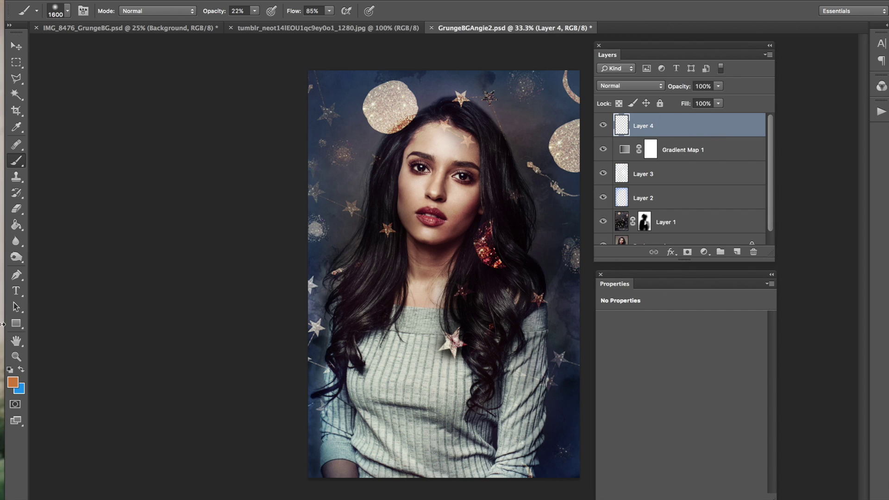
click(14, 383)
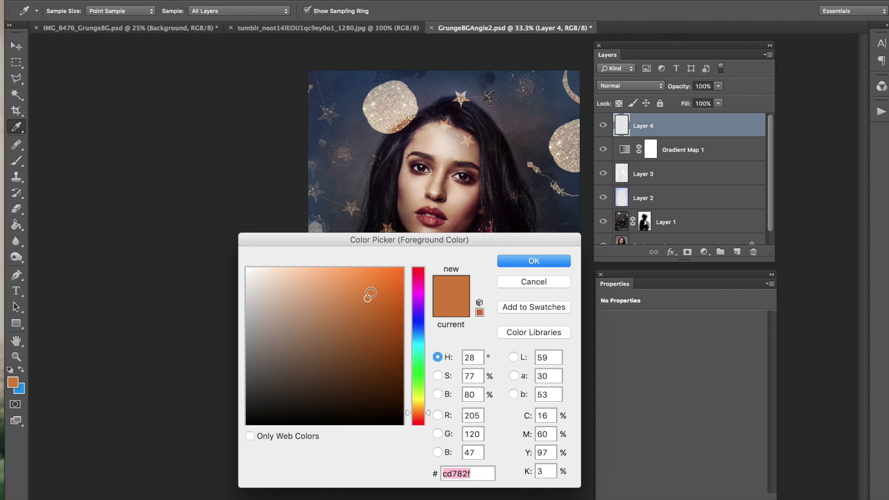
click(544, 261)
key(b)
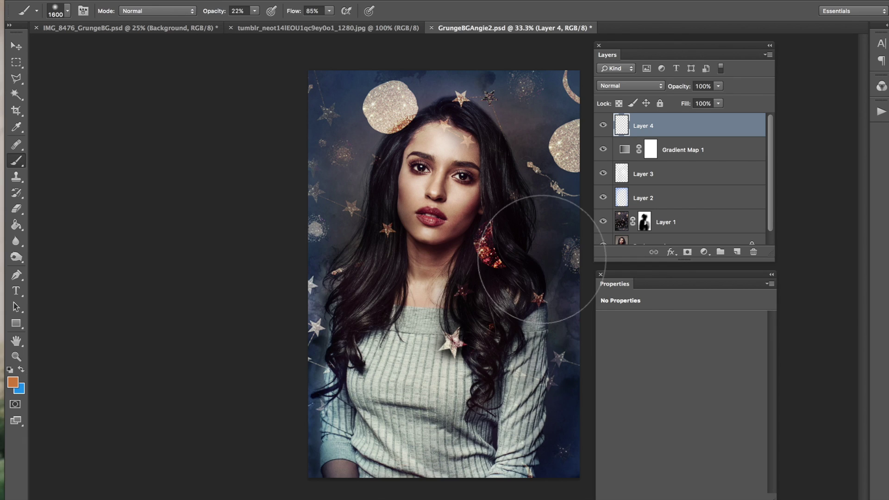
Step: Paint an orange glow in Screen mode with a 1700 px brush around the corners and hair
click(642, 87)
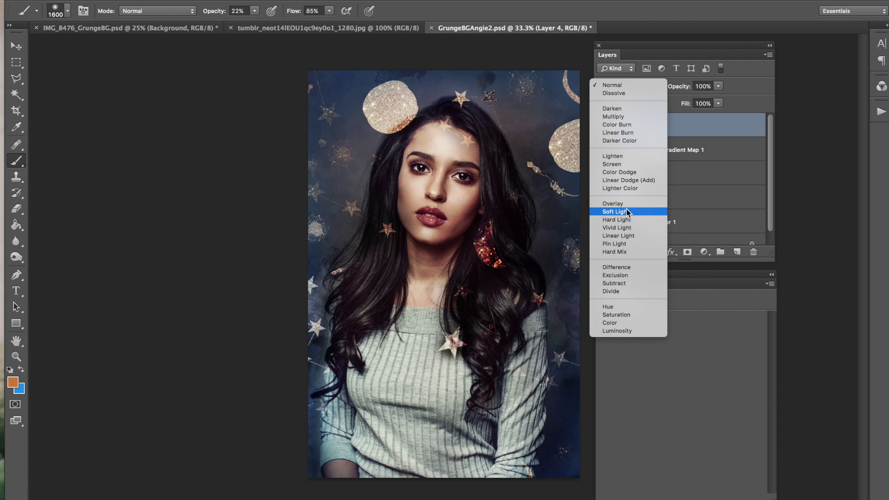
click(628, 212)
click(628, 87)
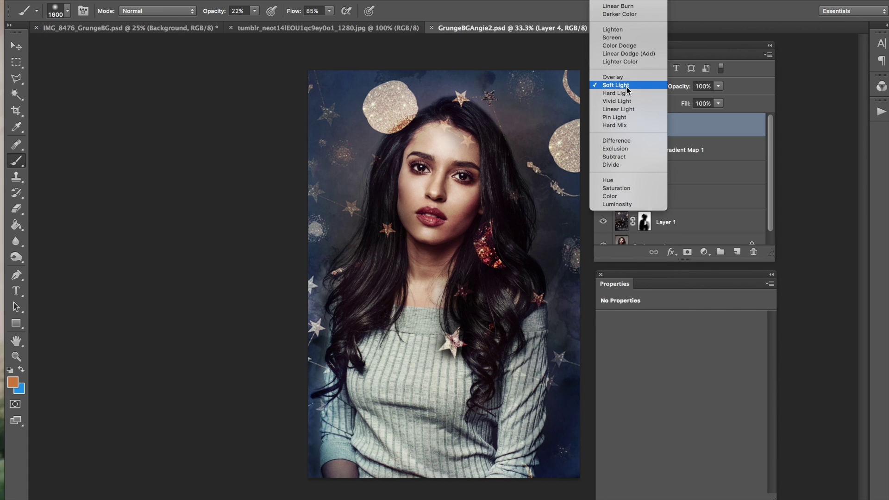
click(626, 37)
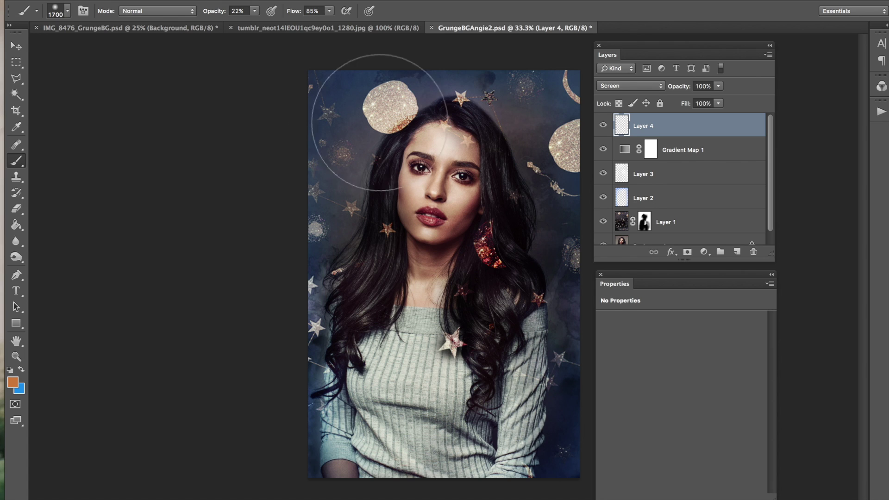
key(bracketright)
drag(318, 183, 391, 118)
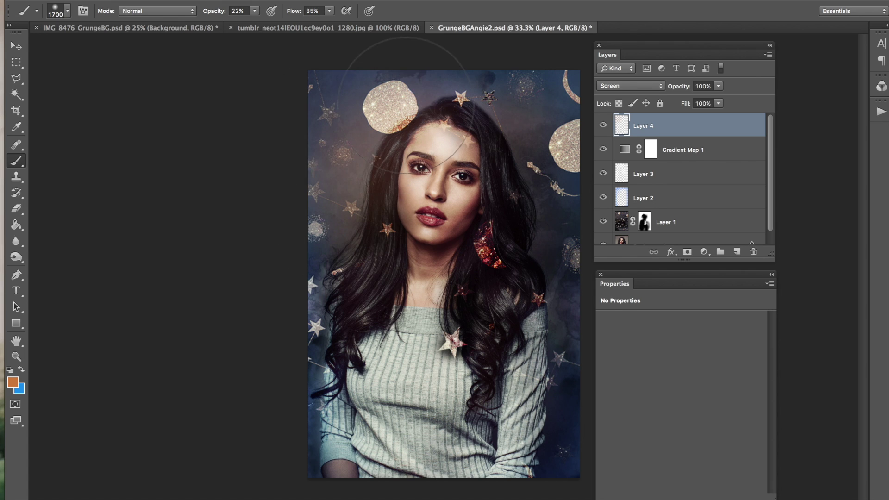
drag(565, 293, 427, 481)
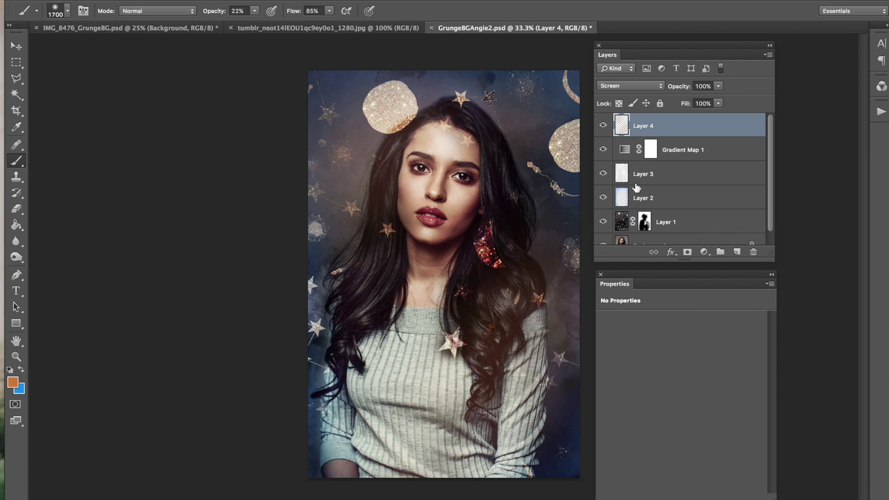
click(560, 90)
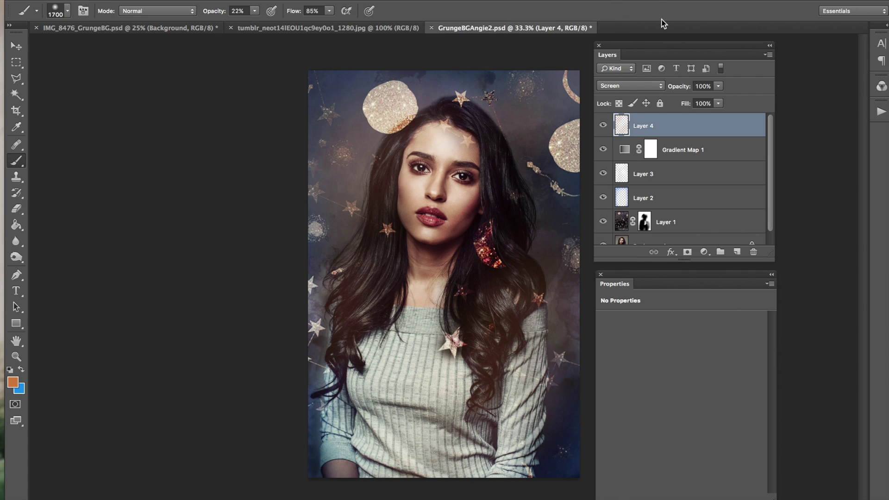
drag(284, 431, 223, 480)
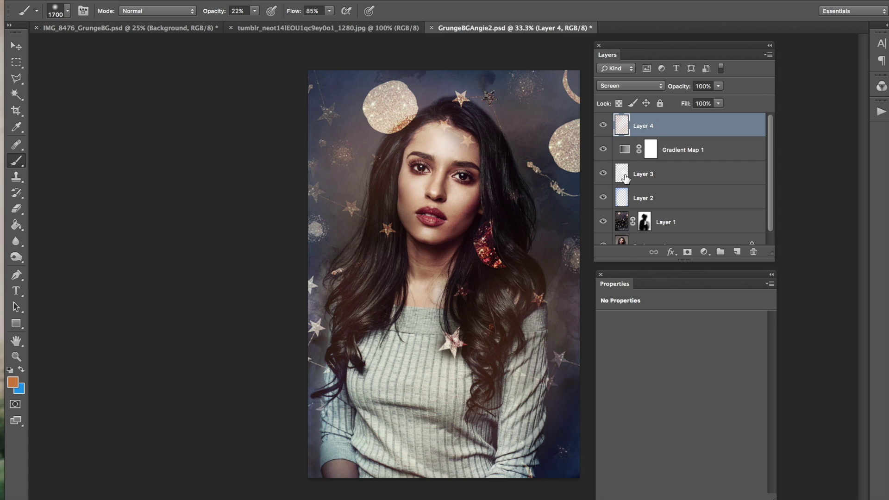
Step: Set Layer 4 to Soft Light at 77% opacity
drag(684, 90, 670, 90)
click(603, 125)
click(602, 125)
click(637, 88)
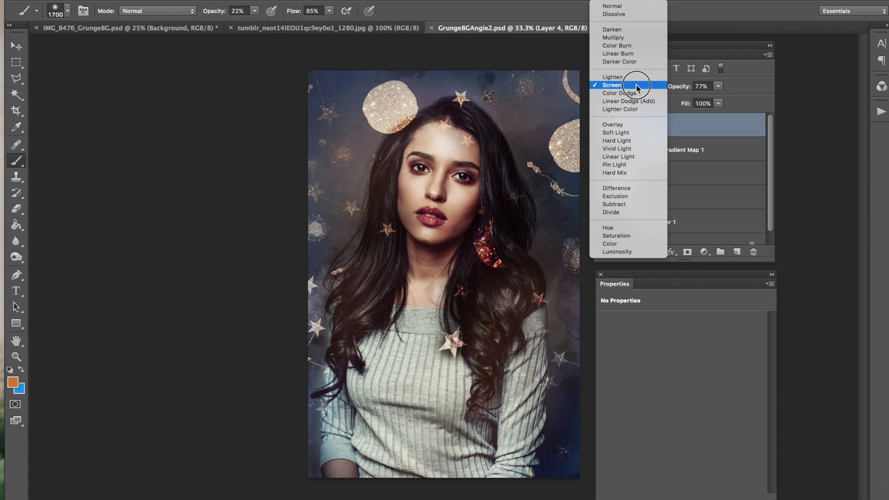
click(622, 134)
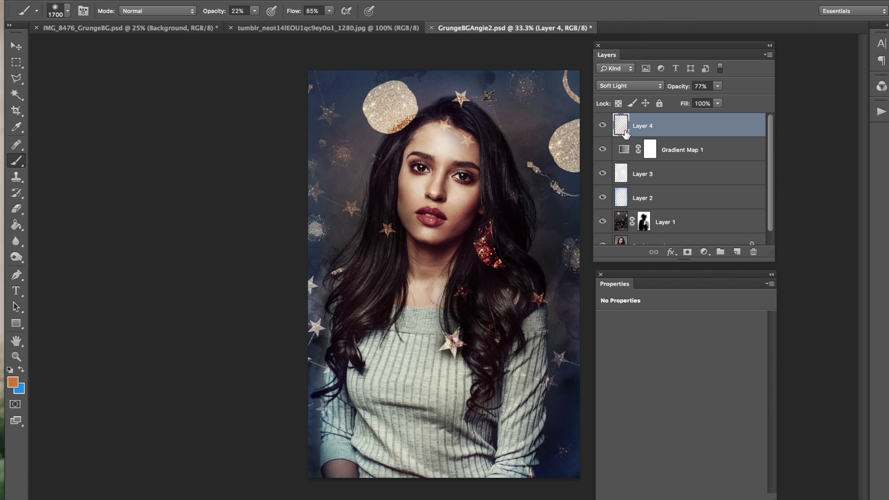
Step: Group Layer 1 through Layer 4 into Group 1 and hide the group
scroll(674, 200, down, 1)
shift+click(693, 214)
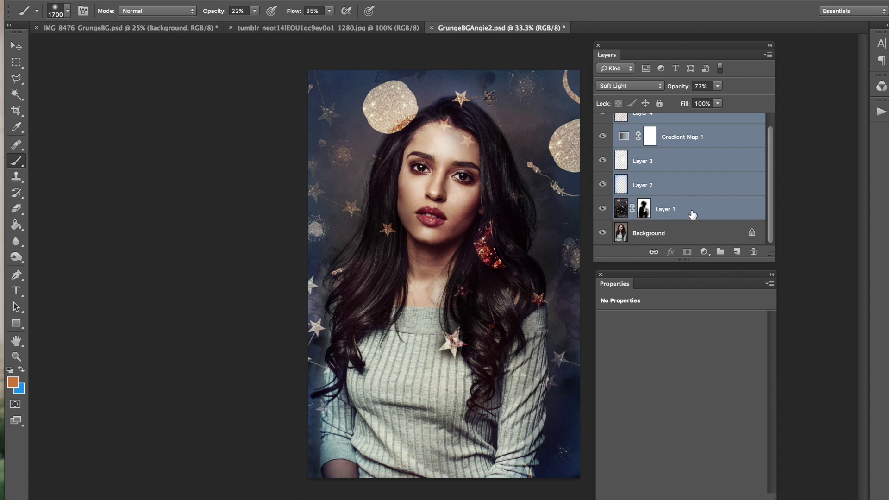
key(ctrl+g)
click(603, 121)
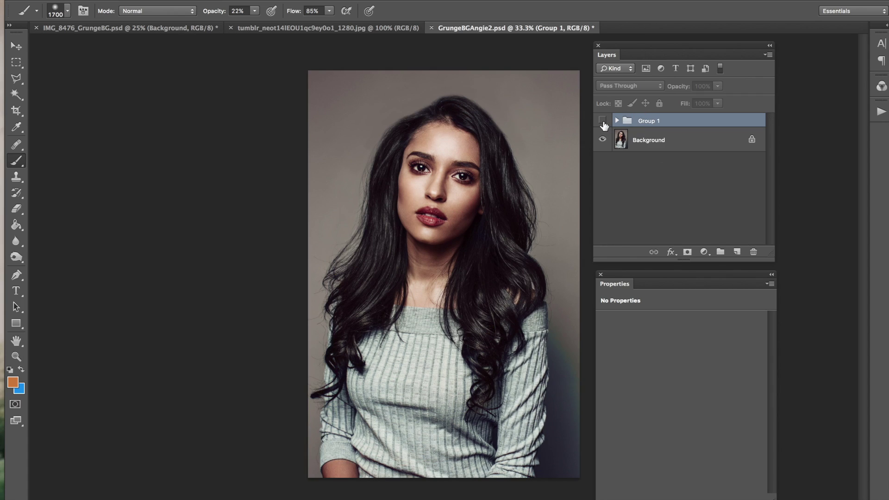